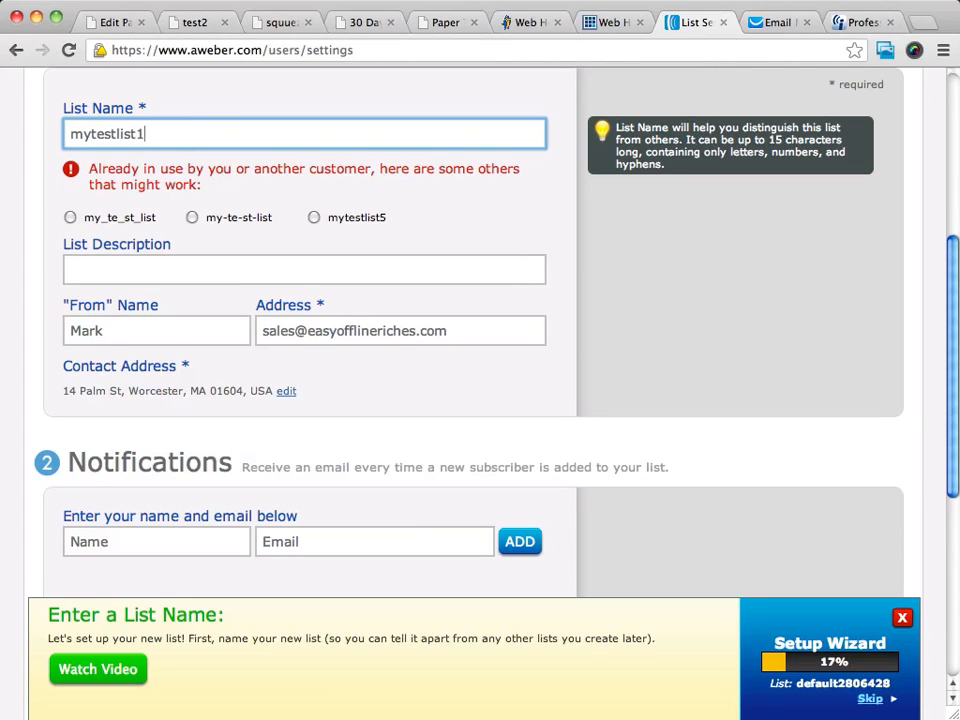
Step: Name the new list mytestlist100 and enter "My test list test" as its description
{"action": "type", "text": "00"}
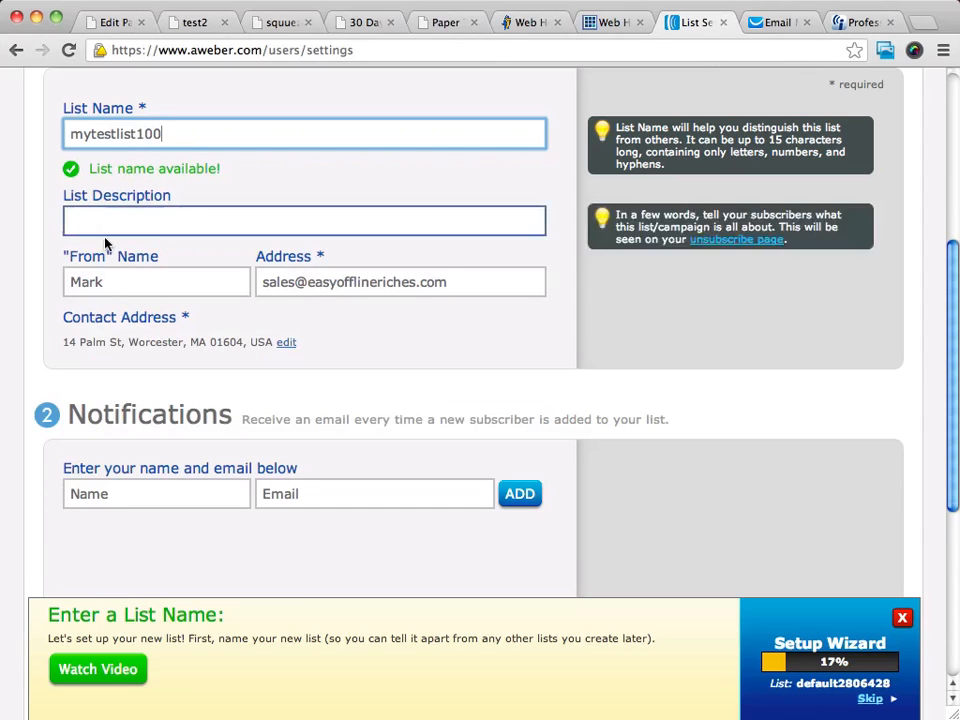
{"action": "left_click", "coordinate": [140, 217]}
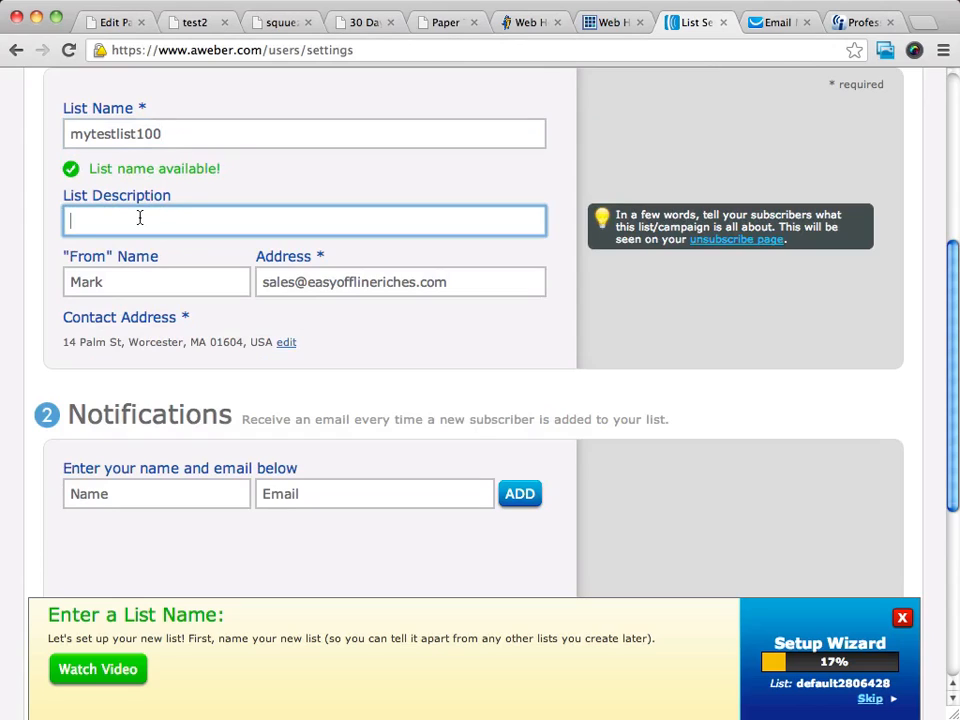
{"action": "type", "text": "My test list test"}
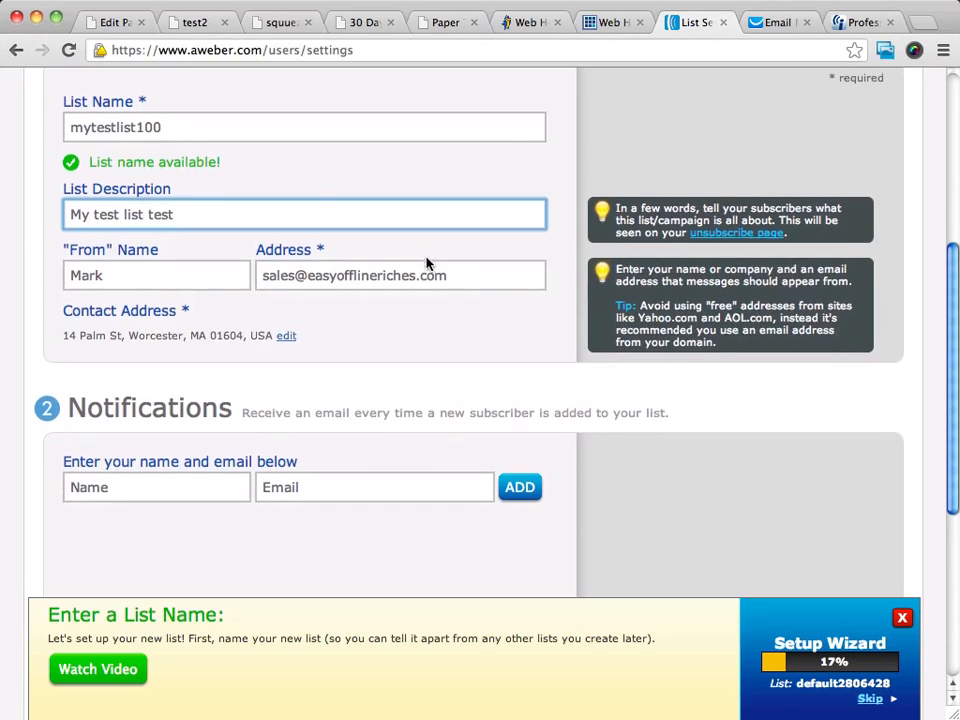
Step: Review the list's basic information and notification fields, and save the settings
{"action": "scroll", "coordinate": [426, 264], "scroll_direction": "down", "scroll_amount": 3}
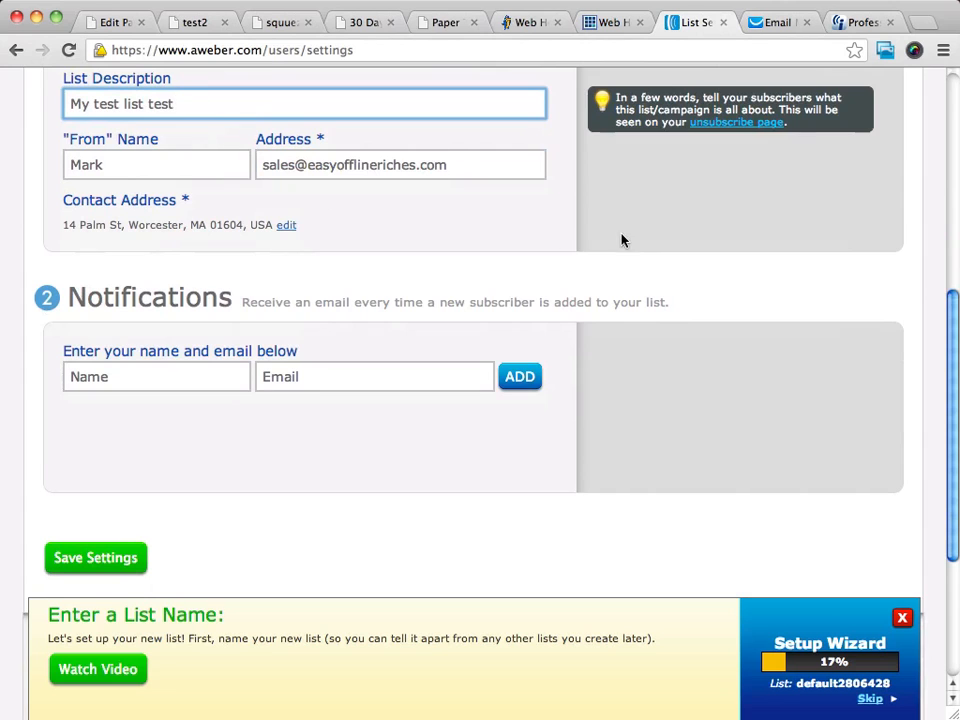
{"action": "scroll", "coordinate": [143, 285], "scroll_direction": "down", "scroll_amount": 3}
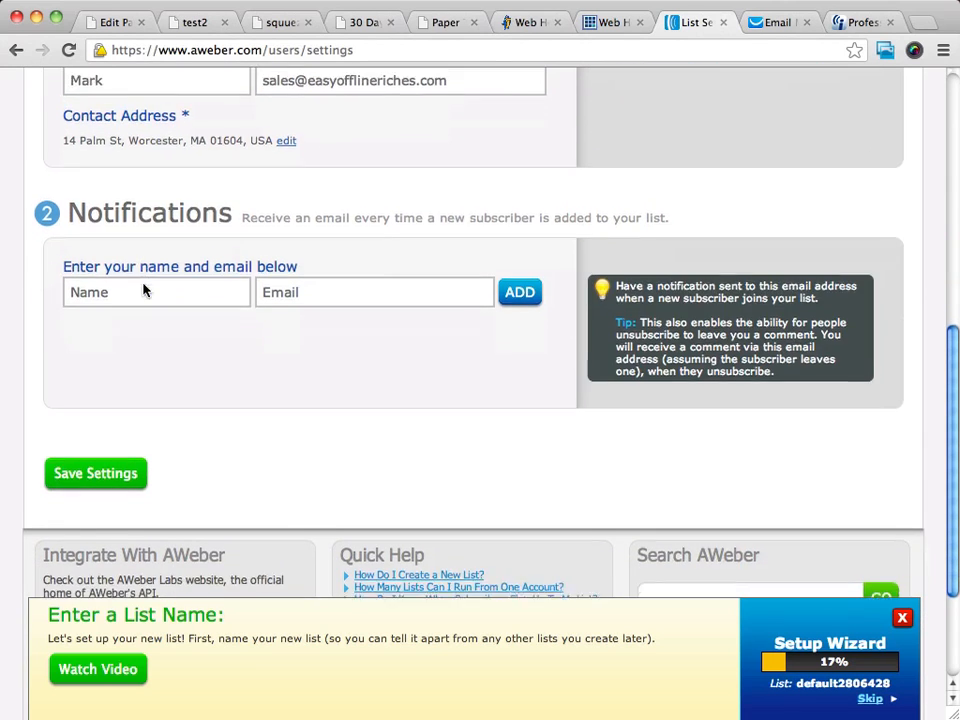
{"action": "scroll", "coordinate": [137, 240], "scroll_direction": "up", "scroll_amount": 5}
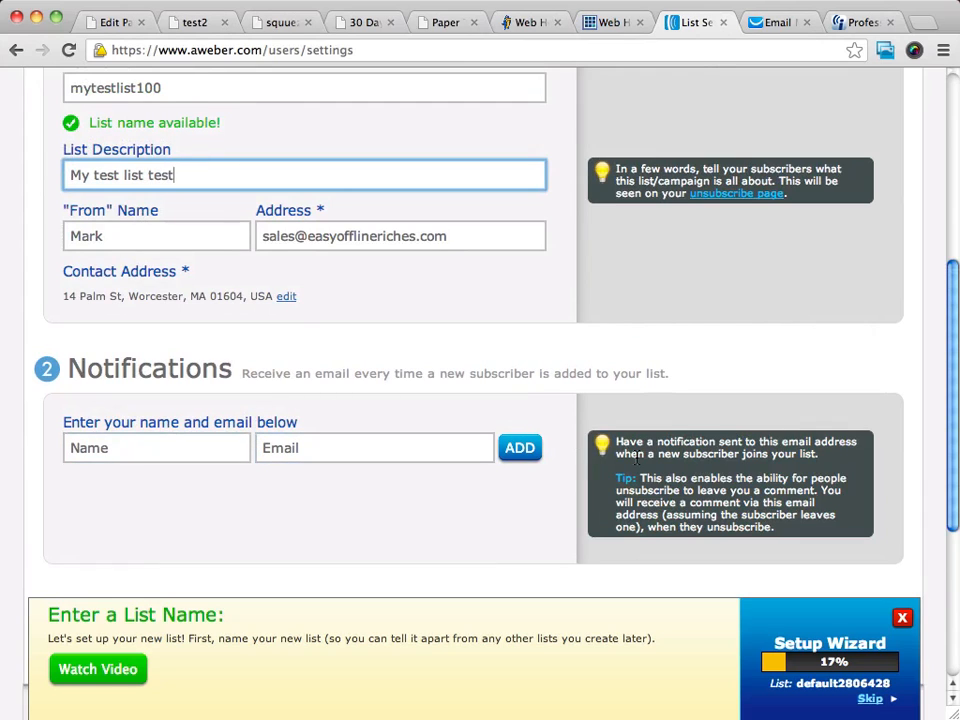
{"action": "scroll", "coordinate": [197, 407], "scroll_direction": "down", "scroll_amount": 3}
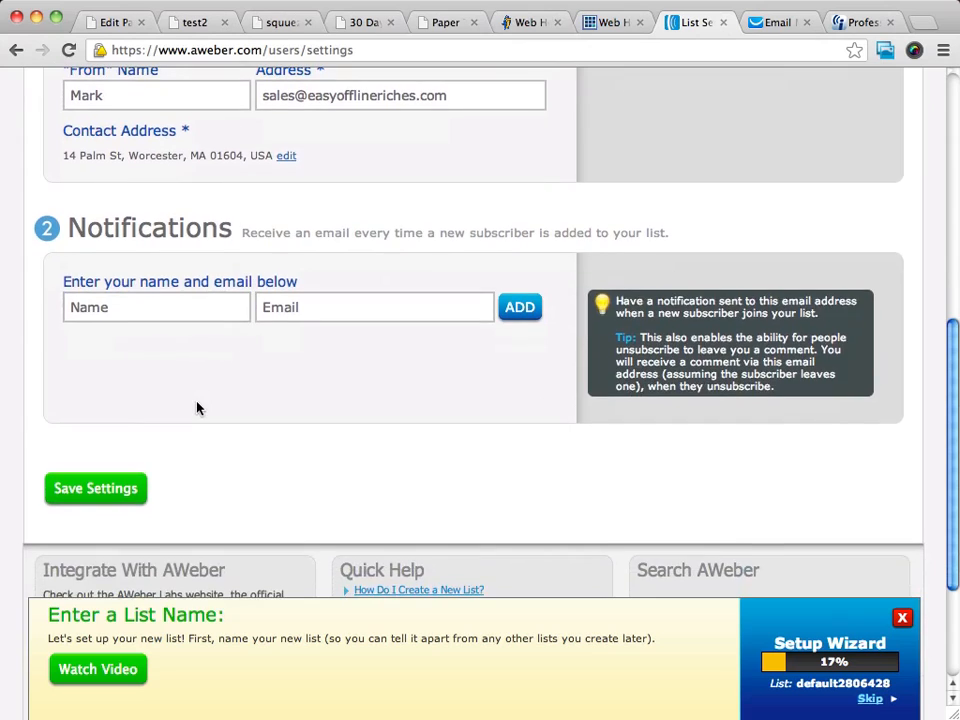
{"action": "scroll", "coordinate": [156, 444], "scroll_direction": "up", "scroll_amount": 6}
{"action": "scroll", "coordinate": [161, 438], "scroll_direction": "up", "scroll_amount": 2}
{"action": "scroll", "coordinate": [162, 439], "scroll_direction": "down", "scroll_amount": 4}
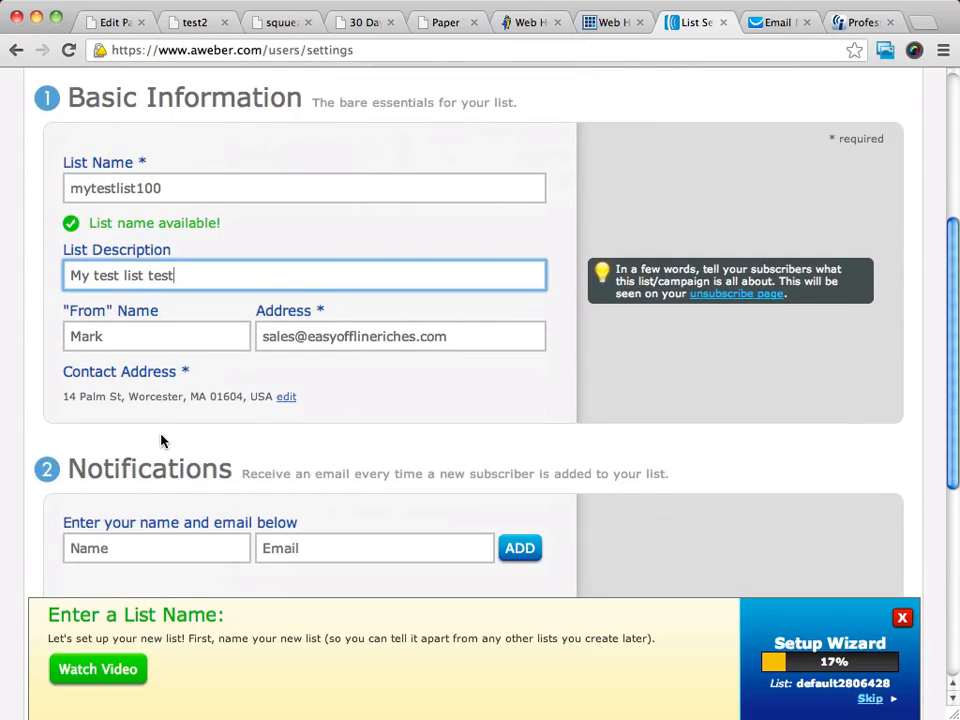
{"action": "scroll", "coordinate": [162, 440], "scroll_direction": "up", "scroll_amount": 6}
{"action": "scroll", "coordinate": [162, 440], "scroll_direction": "down", "scroll_amount": 6}
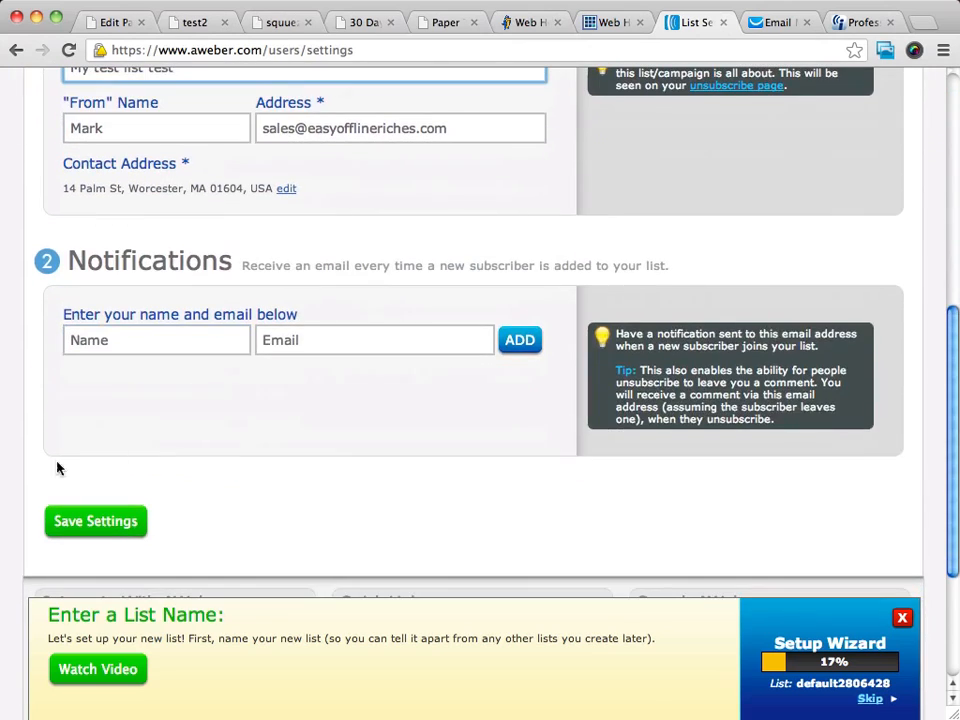
{"action": "left_click", "coordinate": [80, 522]}
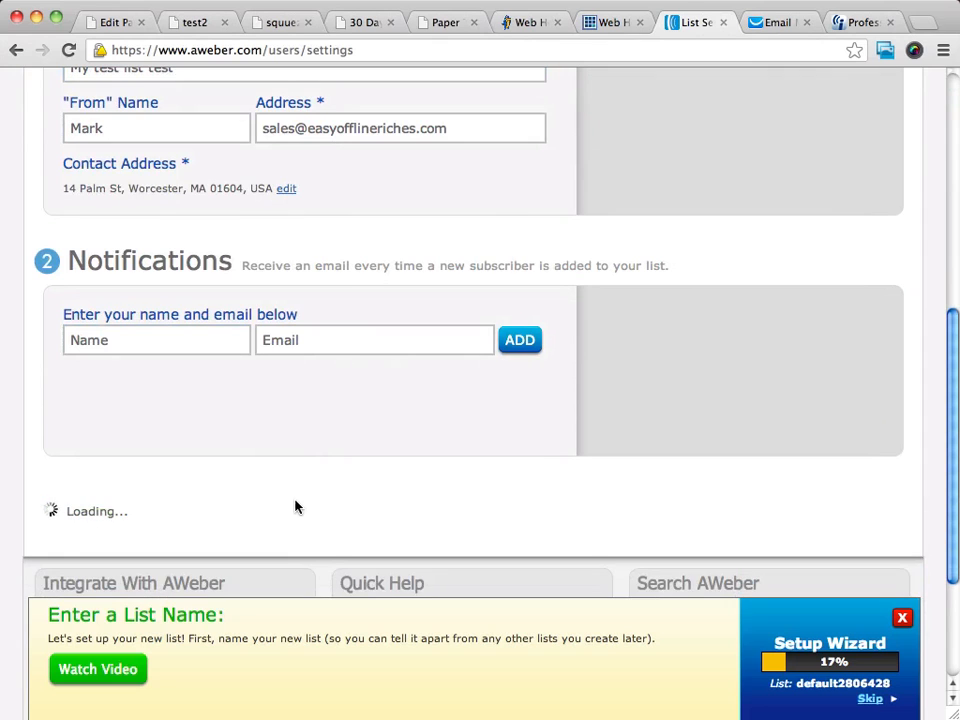
Step: Examine the Company Branding, Social Media / Sharing and Global Text Snippets options for personalizing the list
{"action": "scroll", "coordinate": [297, 507], "scroll_direction": "up", "scroll_amount": 6}
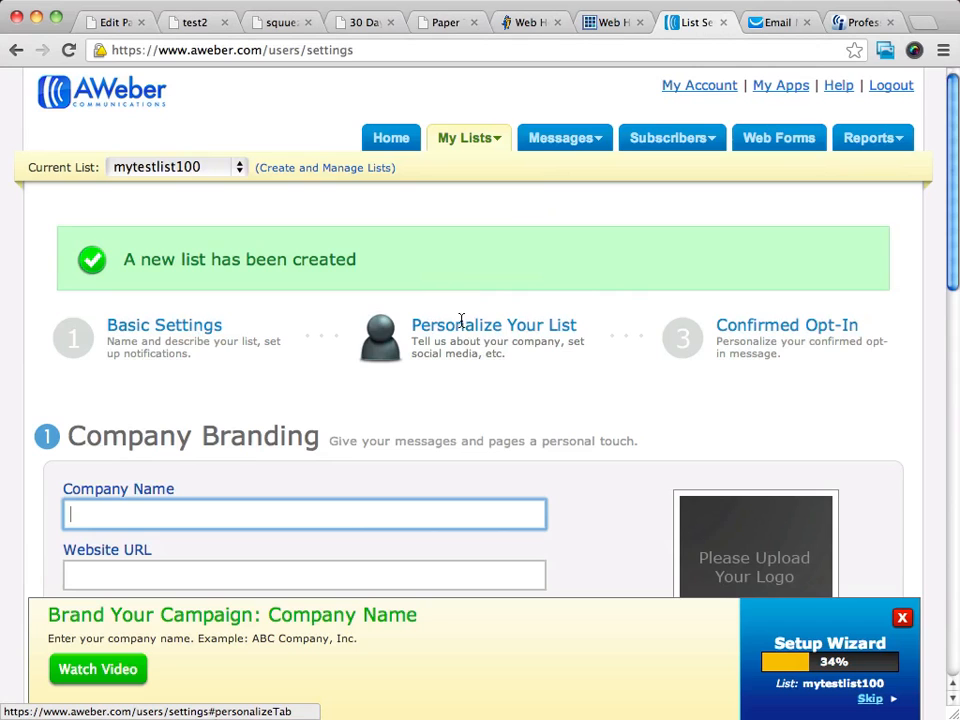
{"action": "scroll", "coordinate": [518, 328], "scroll_direction": "down", "scroll_amount": 6}
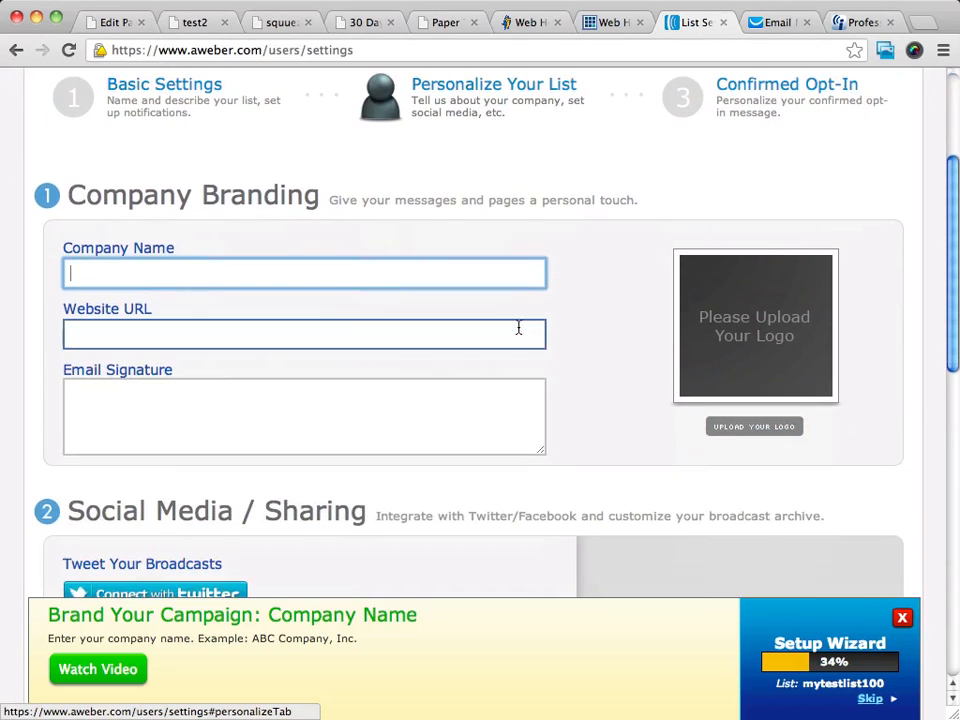
{"action": "scroll", "coordinate": [518, 328], "scroll_direction": "down", "scroll_amount": 1}
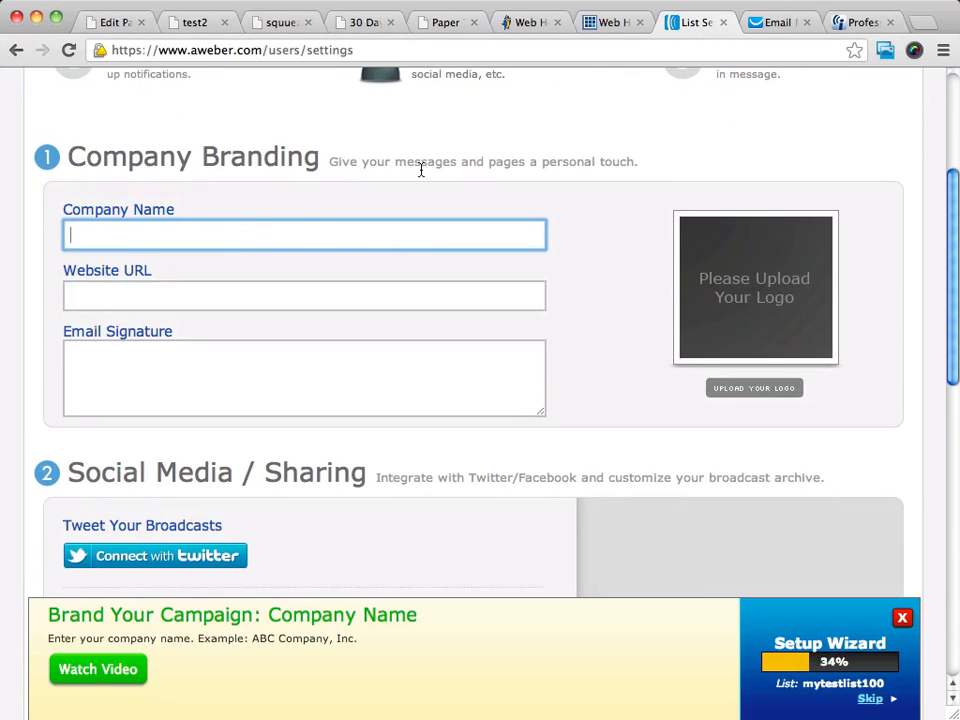
{"action": "scroll", "coordinate": [420, 170], "scroll_direction": "down", "scroll_amount": 5}
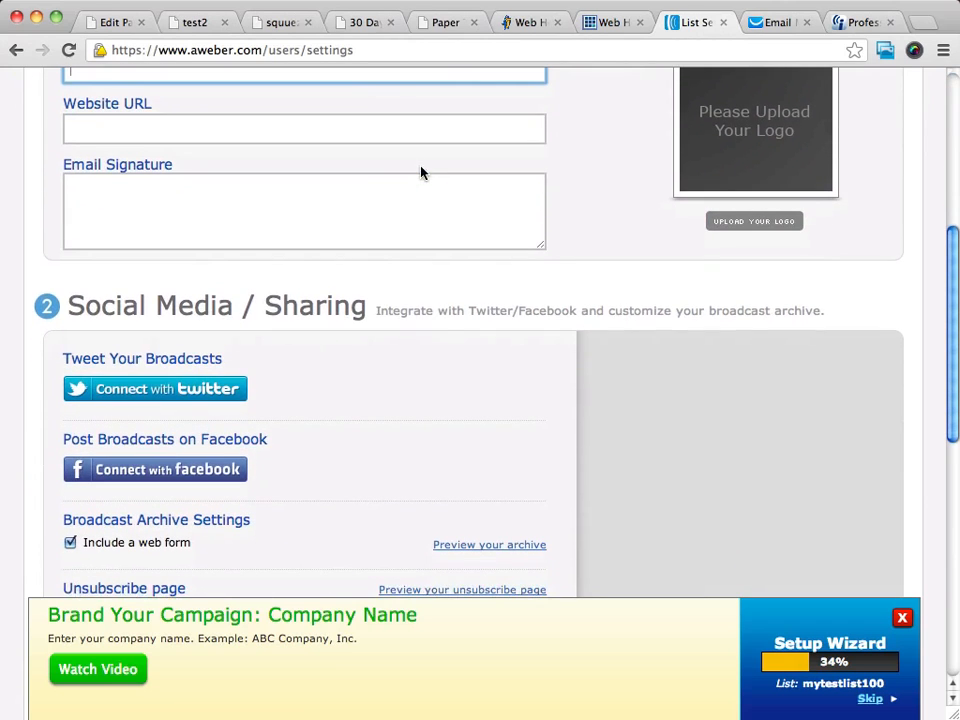
{"action": "scroll", "coordinate": [420, 172], "scroll_direction": "down", "scroll_amount": 3}
{"action": "scroll", "coordinate": [420, 172], "scroll_direction": "up", "scroll_amount": 9}
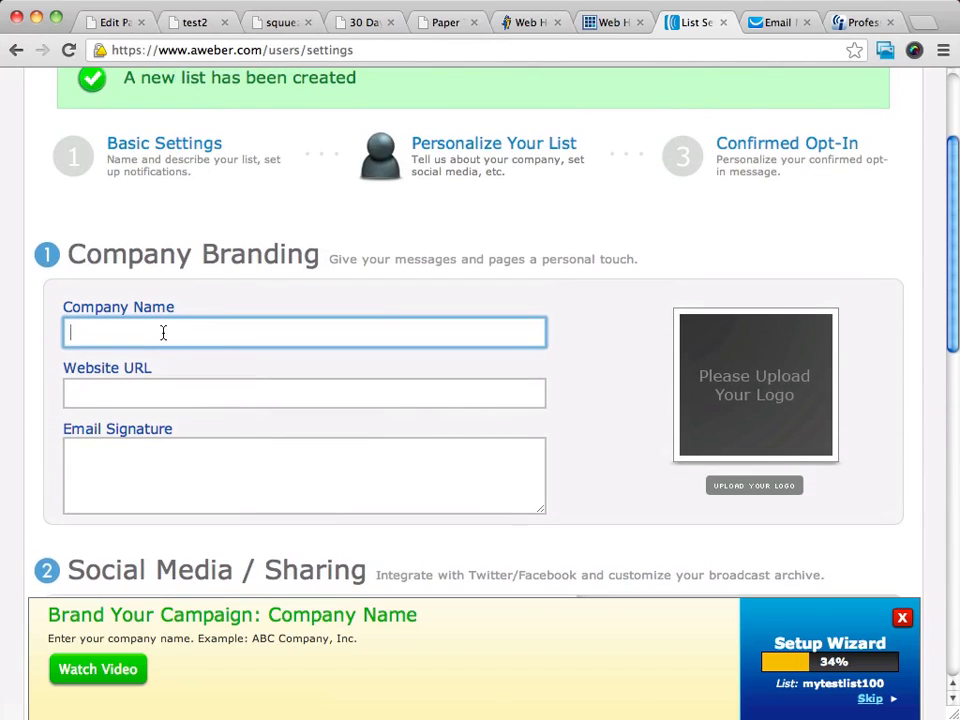
{"action": "left_click", "coordinate": [250, 393]}
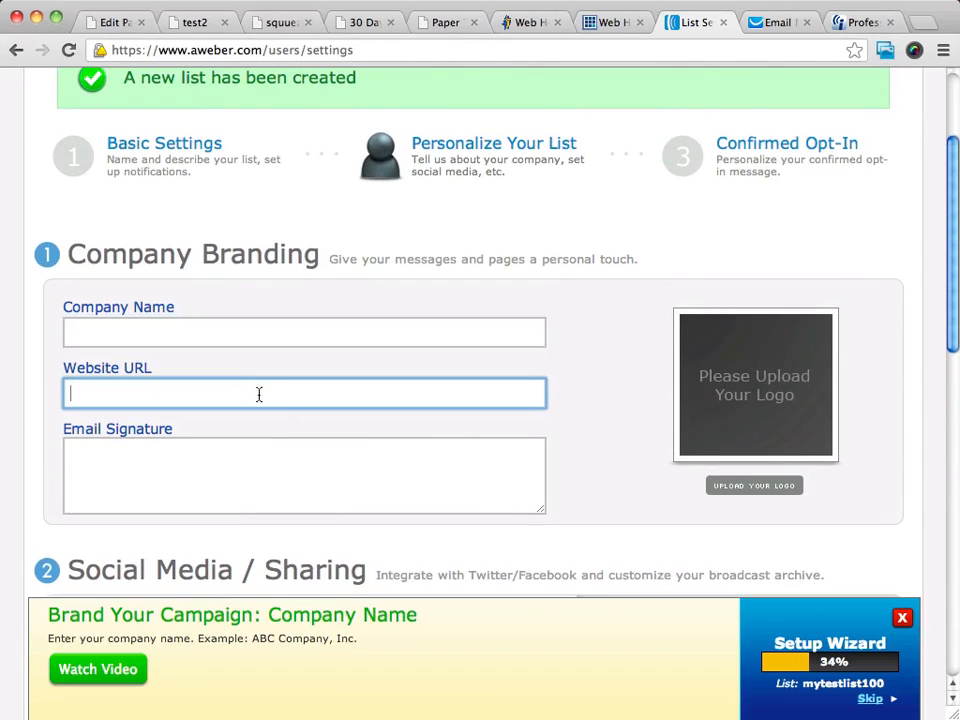
{"action": "left_click", "coordinate": [276, 444]}
{"action": "scroll", "coordinate": [390, 385], "scroll_direction": "down", "scroll_amount": 1}
{"action": "scroll", "coordinate": [390, 385], "scroll_direction": "down", "scroll_amount": 4}
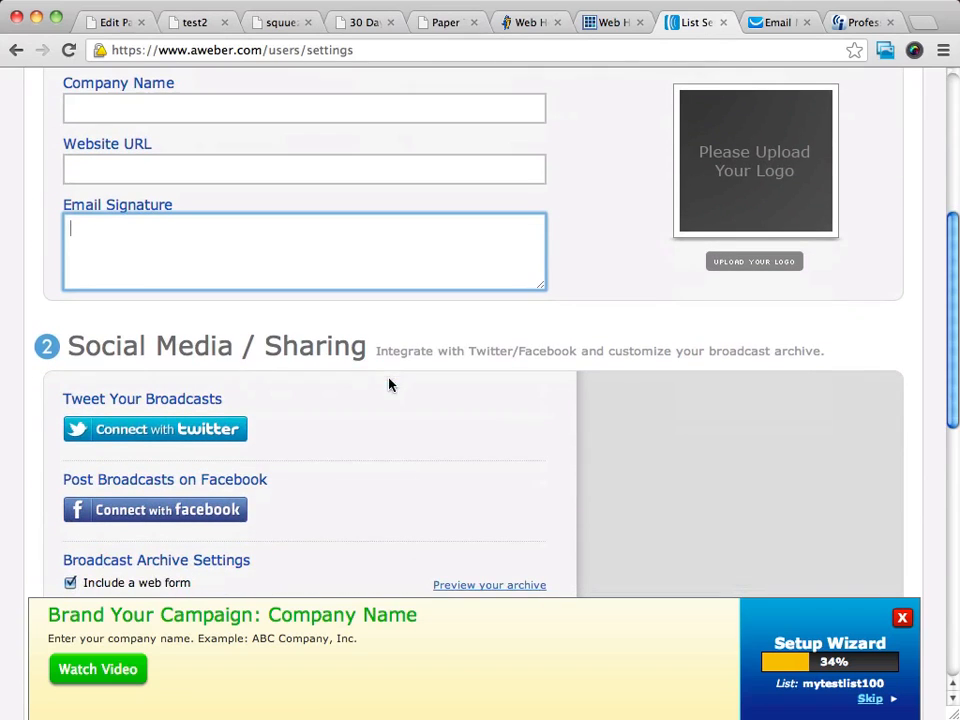
{"action": "scroll", "coordinate": [154, 315], "scroll_direction": "down", "scroll_amount": 4}
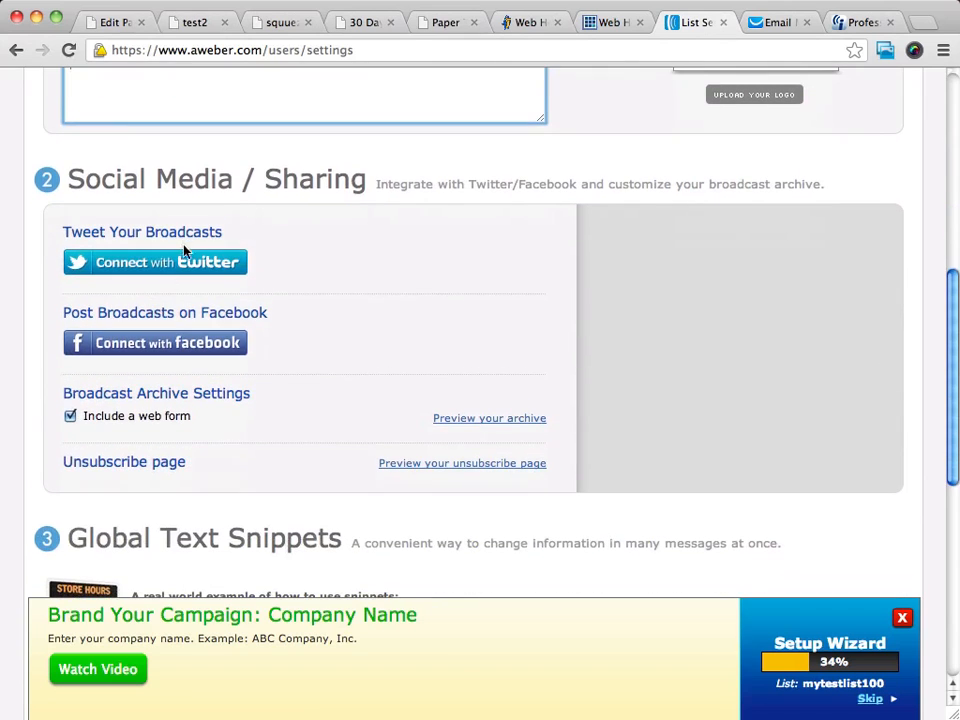
{"action": "scroll", "coordinate": [398, 321], "scroll_direction": "down", "scroll_amount": 3}
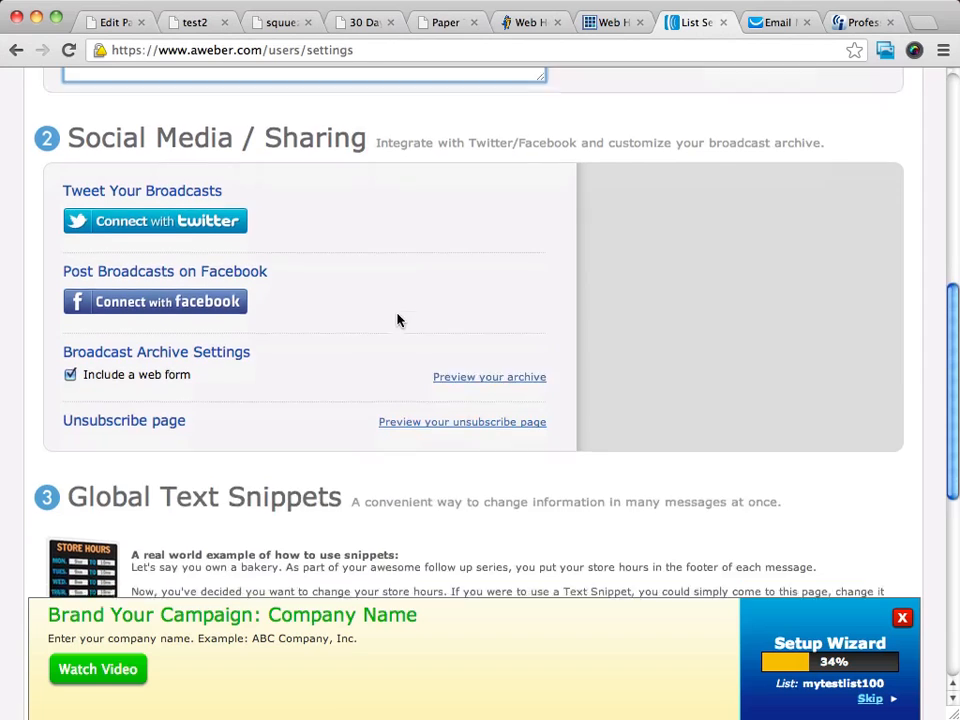
Step: Open the Confirmed Opt-In settings of the list mytestlist100
{"action": "scroll", "coordinate": [229, 297], "scroll_direction": "up", "scroll_amount": 15}
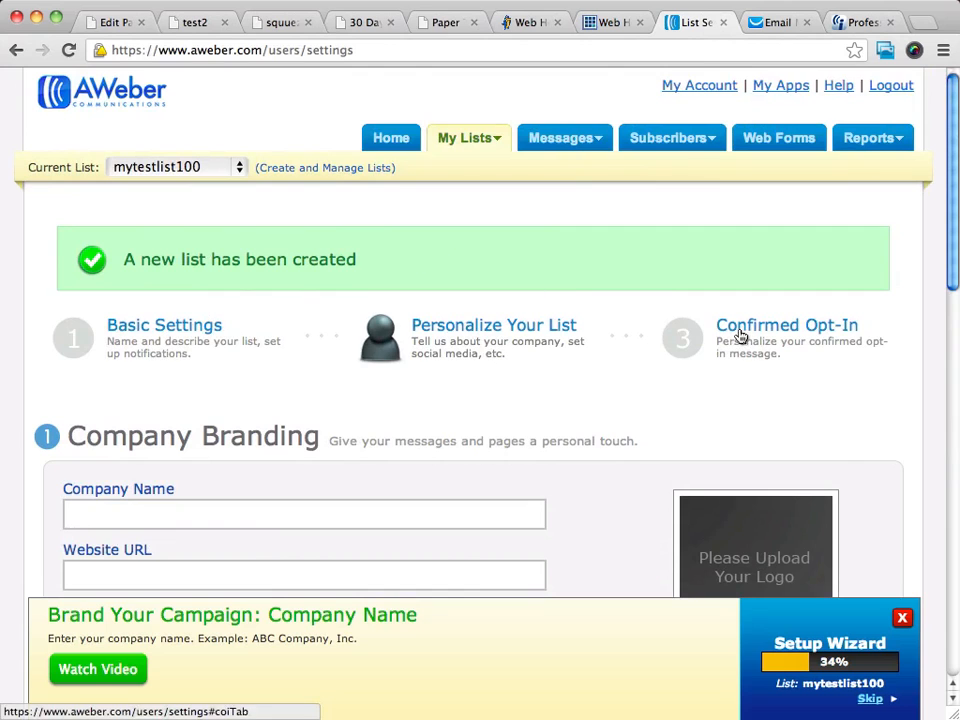
{"action": "left_click", "coordinate": [806, 334]}
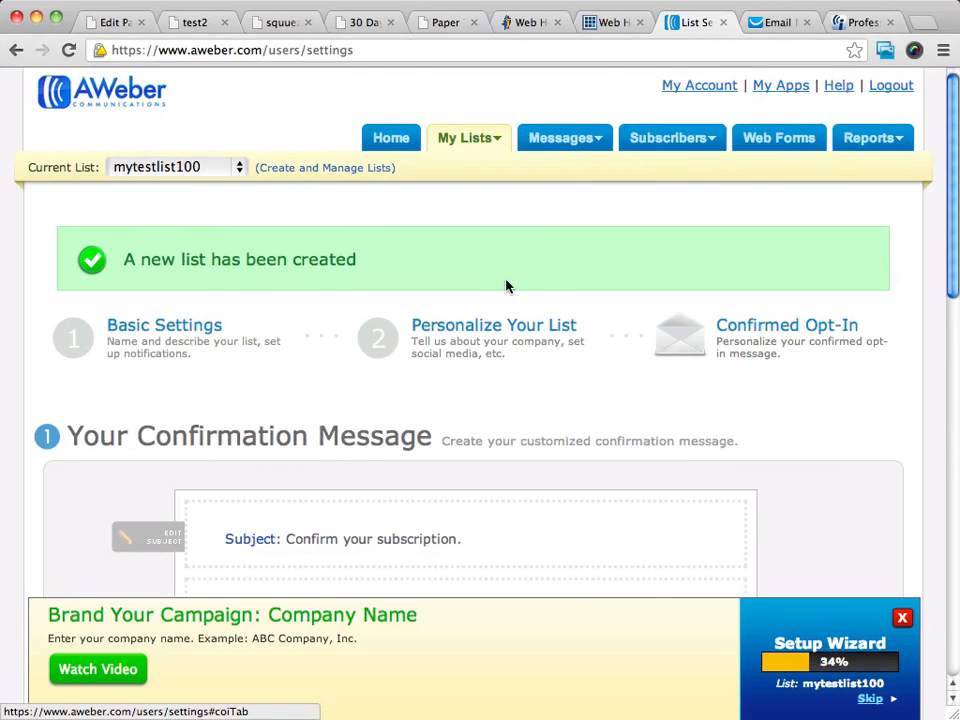
{"action": "scroll", "coordinate": [512, 274], "scroll_direction": "down", "scroll_amount": 5}
{"action": "scroll", "coordinate": [511, 273], "scroll_direction": "up", "scroll_amount": 5}
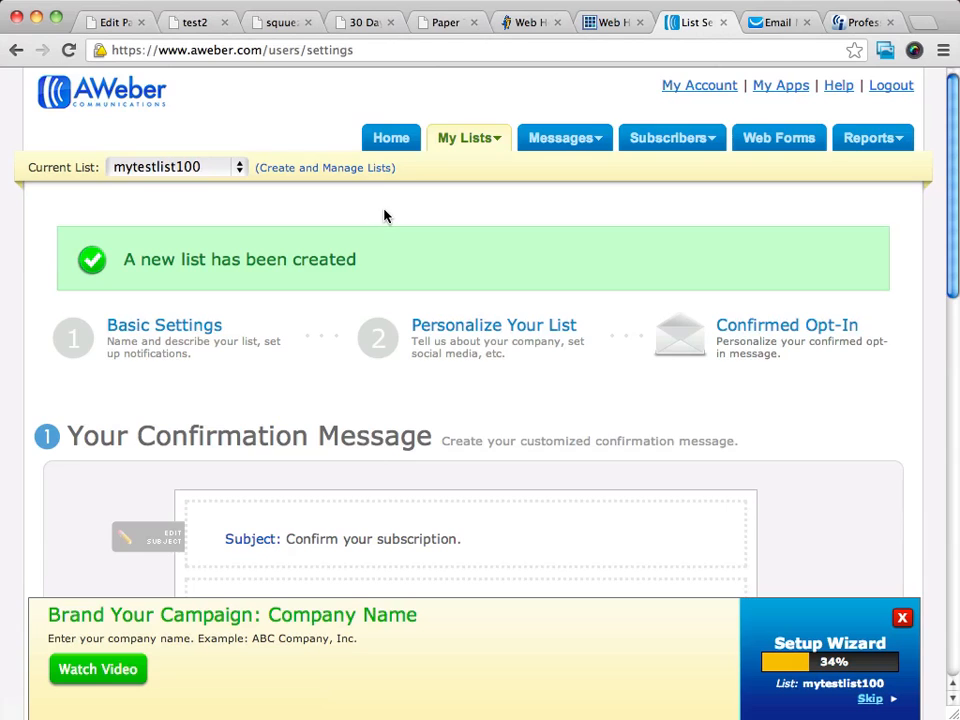
Step: Disable Require Opt-In on Web Forms for the list and save the opt-in settings
{"action": "scroll", "coordinate": [384, 215], "scroll_direction": "down", "scroll_amount": 10}
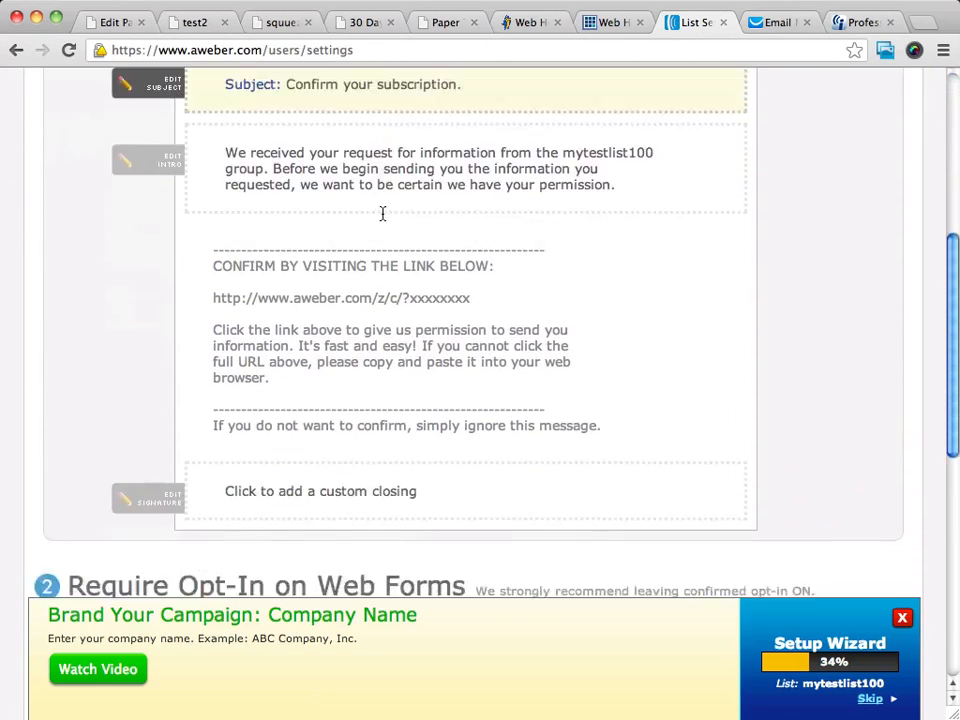
{"action": "scroll", "coordinate": [382, 214], "scroll_direction": "down", "scroll_amount": 4}
{"action": "scroll", "coordinate": [381, 215], "scroll_direction": "down", "scroll_amount": 3}
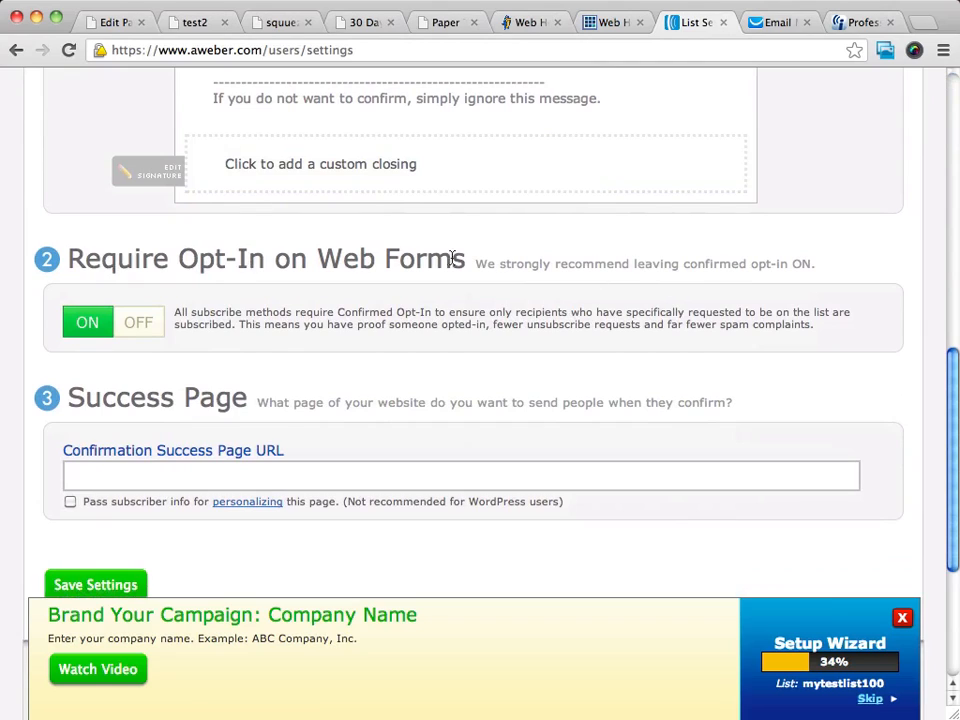
{"action": "left_click_drag", "start_coordinate": [480, 264], "coordinate": [810, 264]}
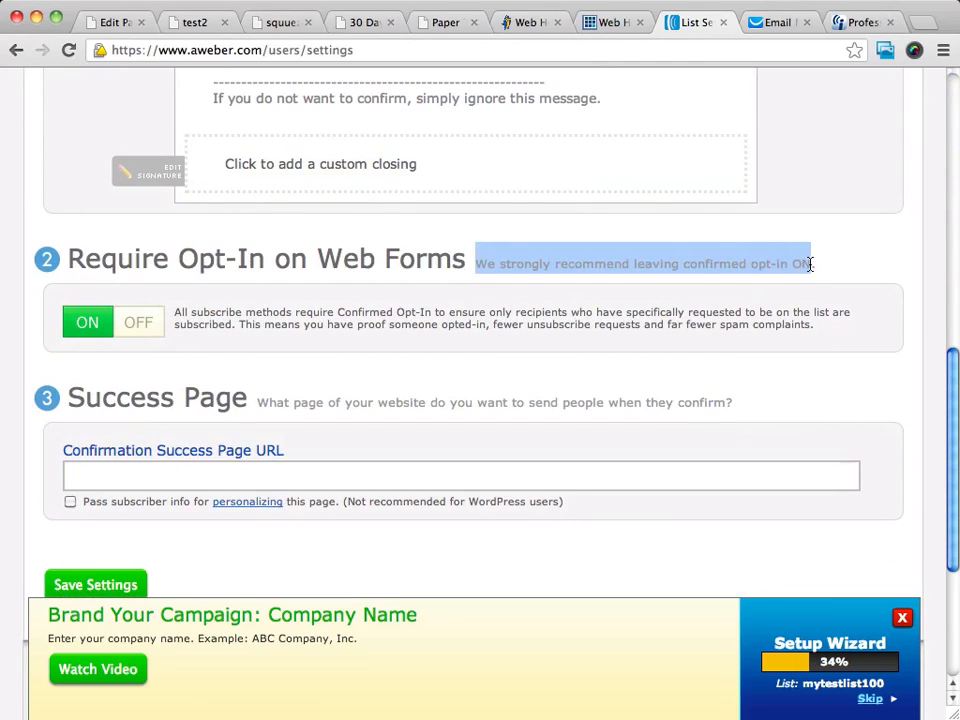
{"action": "left_click", "coordinate": [134, 325]}
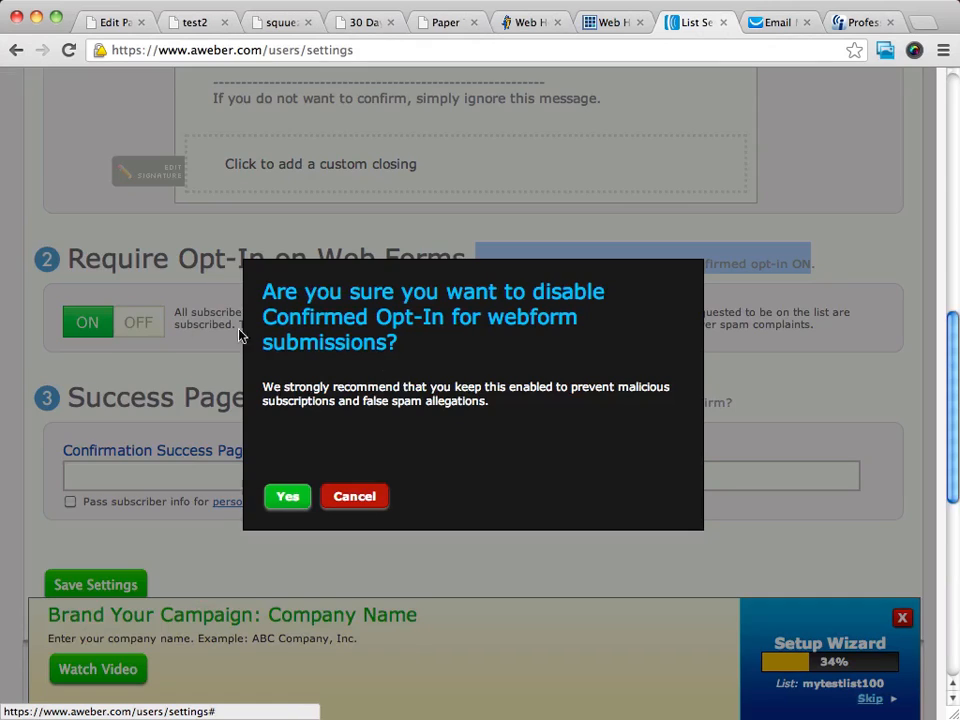
{"action": "left_click", "coordinate": [279, 506]}
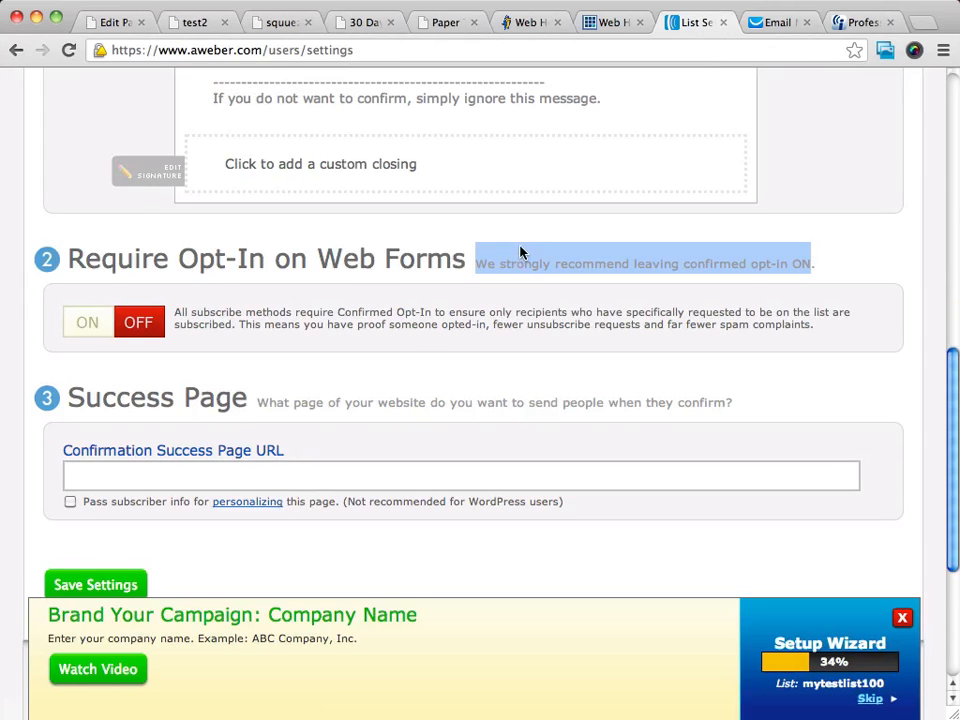
{"action": "scroll", "coordinate": [440, 240], "scroll_direction": "down", "scroll_amount": 2}
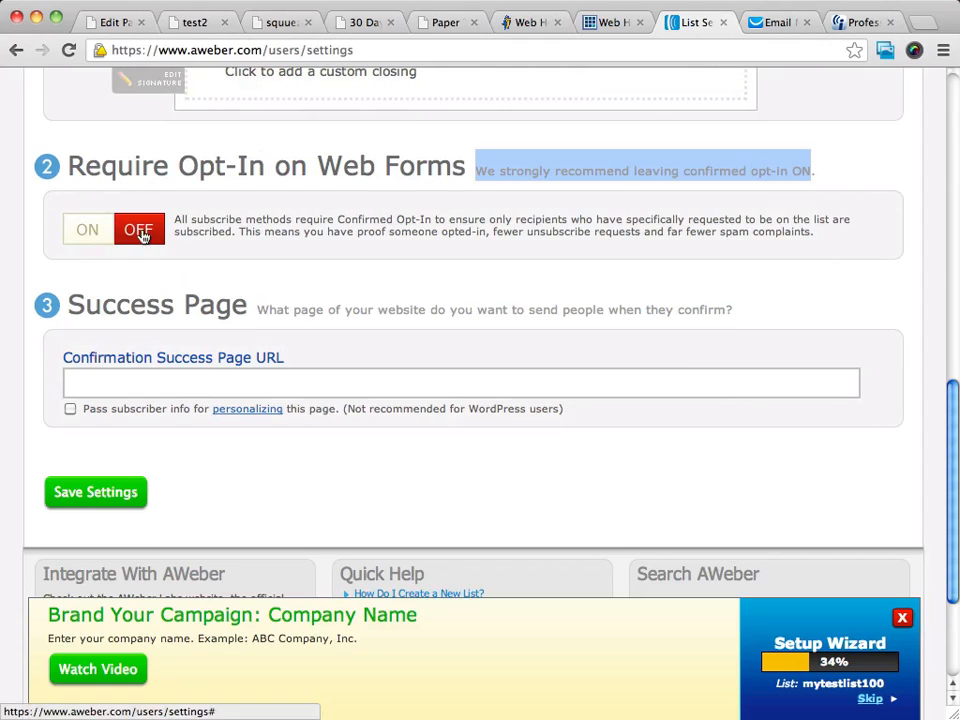
{"action": "left_click", "coordinate": [63, 494]}
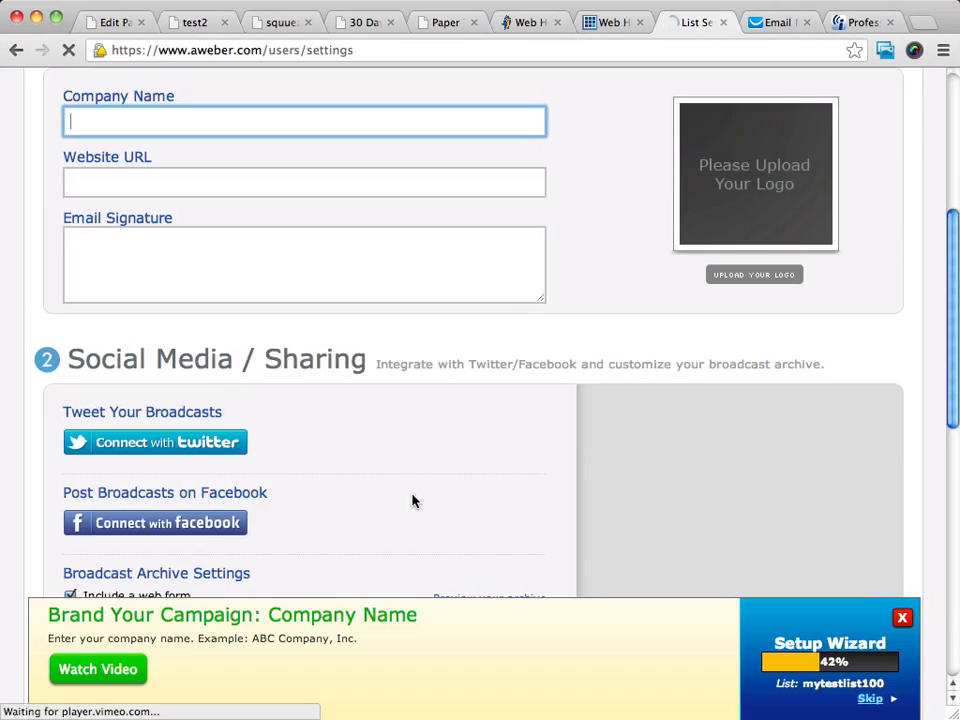
Step: Start creating a new web form for the list mytestlist100 and look over its fields and templates
{"action": "scroll", "coordinate": [415, 501], "scroll_direction": "up", "scroll_amount": 5}
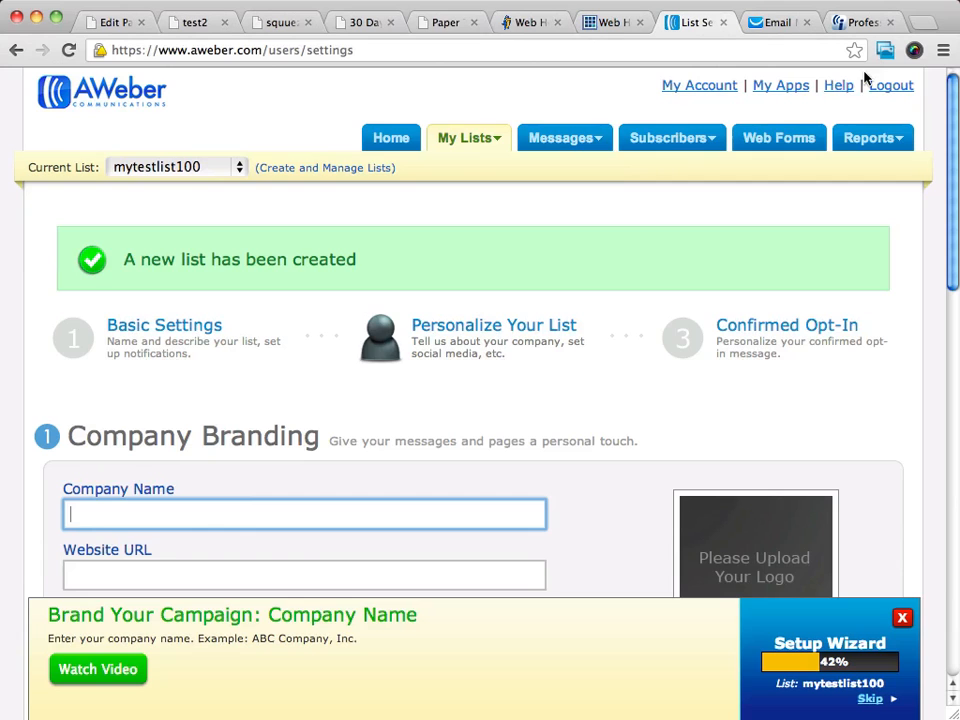
{"action": "left_click", "coordinate": [784, 146]}
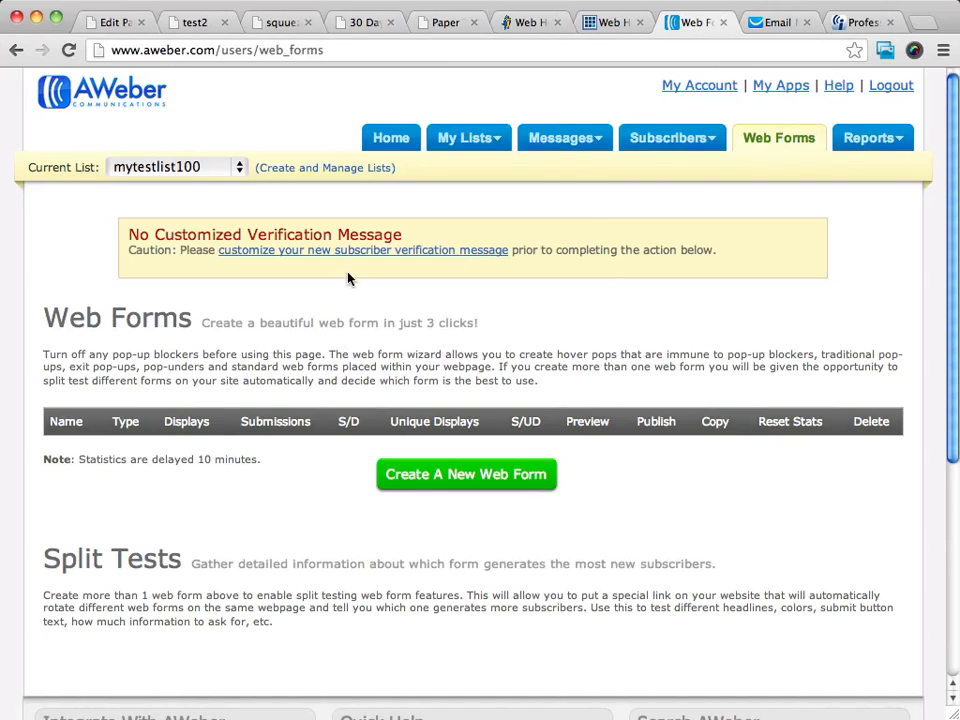
{"action": "scroll", "coordinate": [529, 298], "scroll_direction": "down", "scroll_amount": 2}
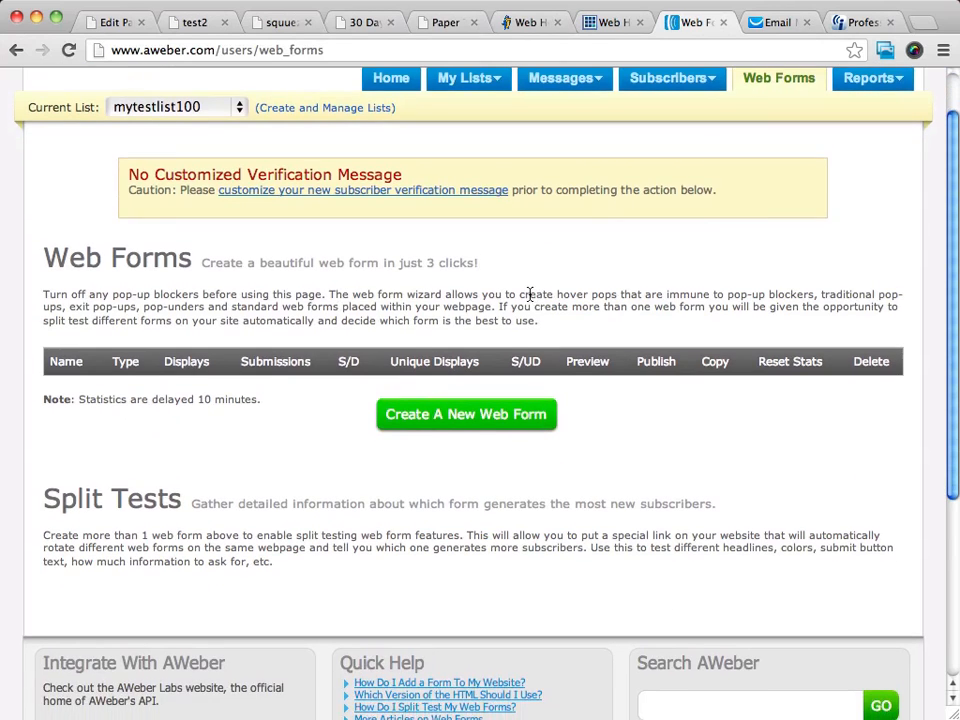
{"action": "left_click", "coordinate": [490, 419]}
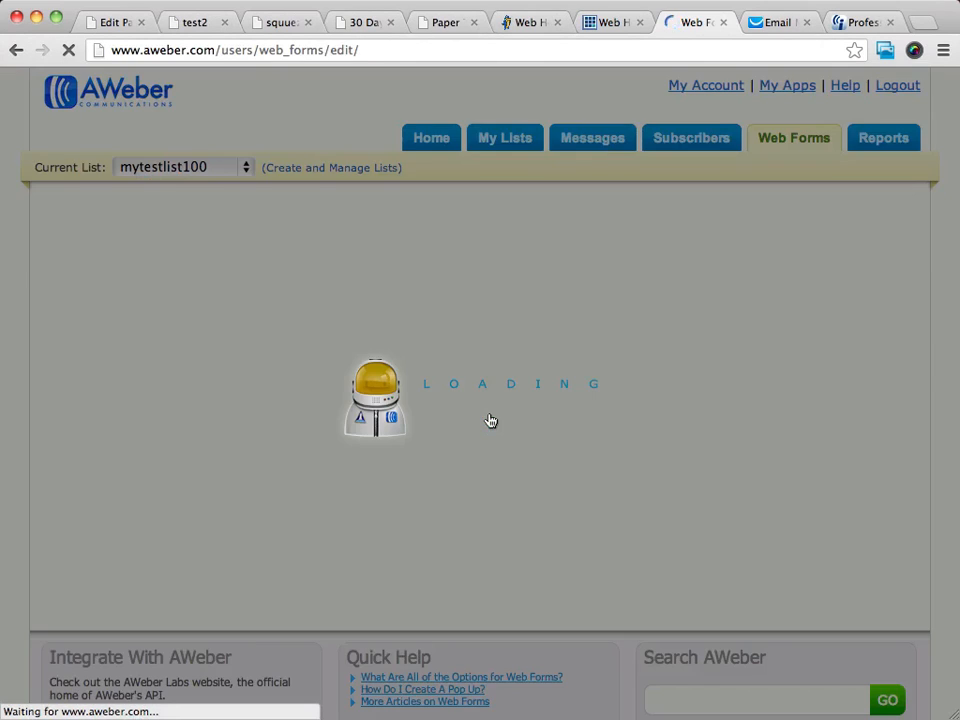
{"action": "scroll", "coordinate": [676, 288], "scroll_direction": "down", "scroll_amount": 5}
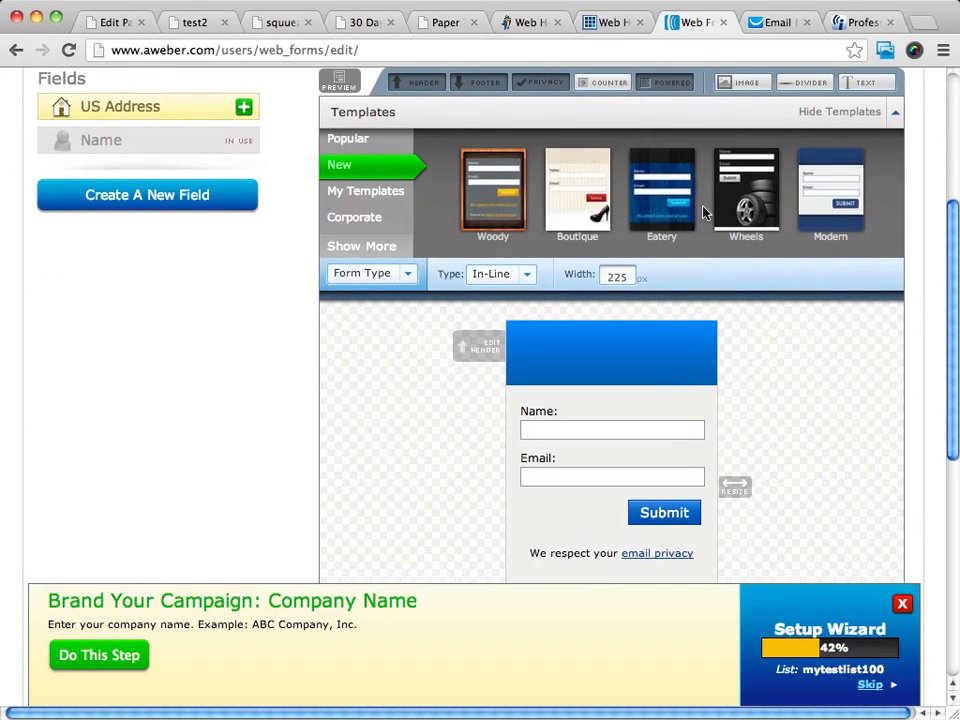
{"action": "scroll", "coordinate": [527, 289], "scroll_direction": "up", "scroll_amount": 2}
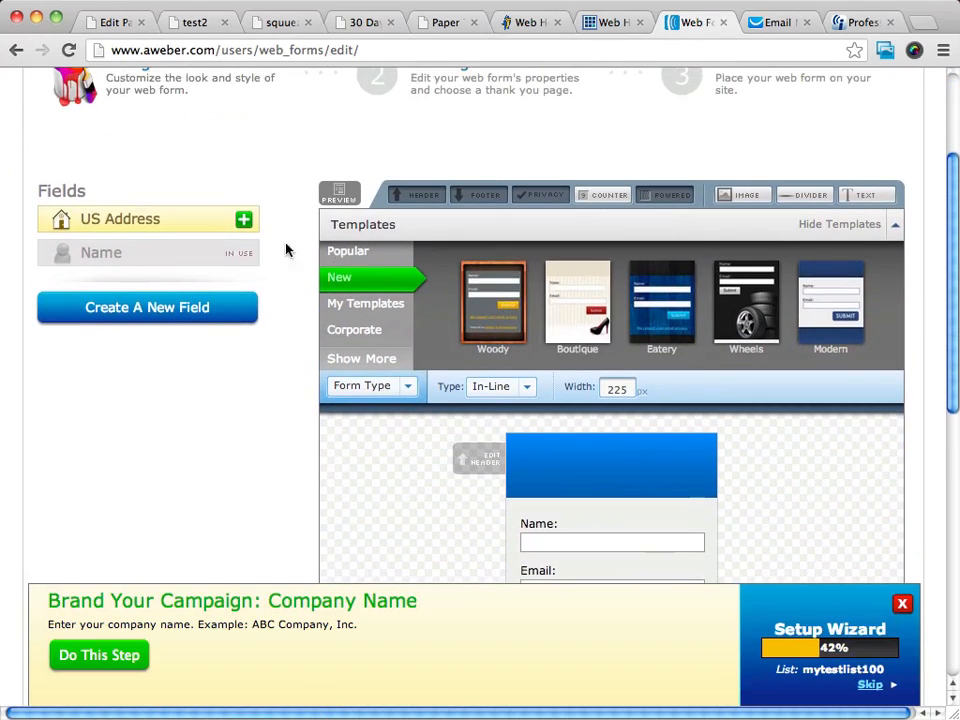
Step: Look through the Popular and New template categories, and remove the blue header from the web form
{"action": "left_click", "coordinate": [355, 253]}
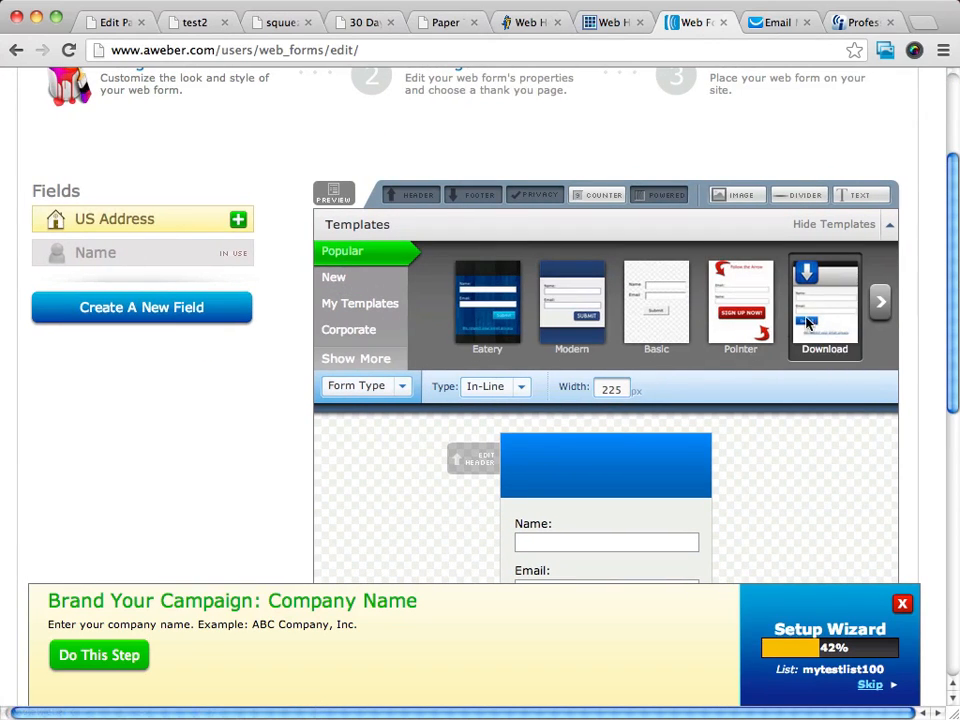
{"action": "left_click", "coordinate": [334, 277]}
{"action": "scroll", "coordinate": [887, 399], "scroll_direction": "down", "scroll_amount": 7}
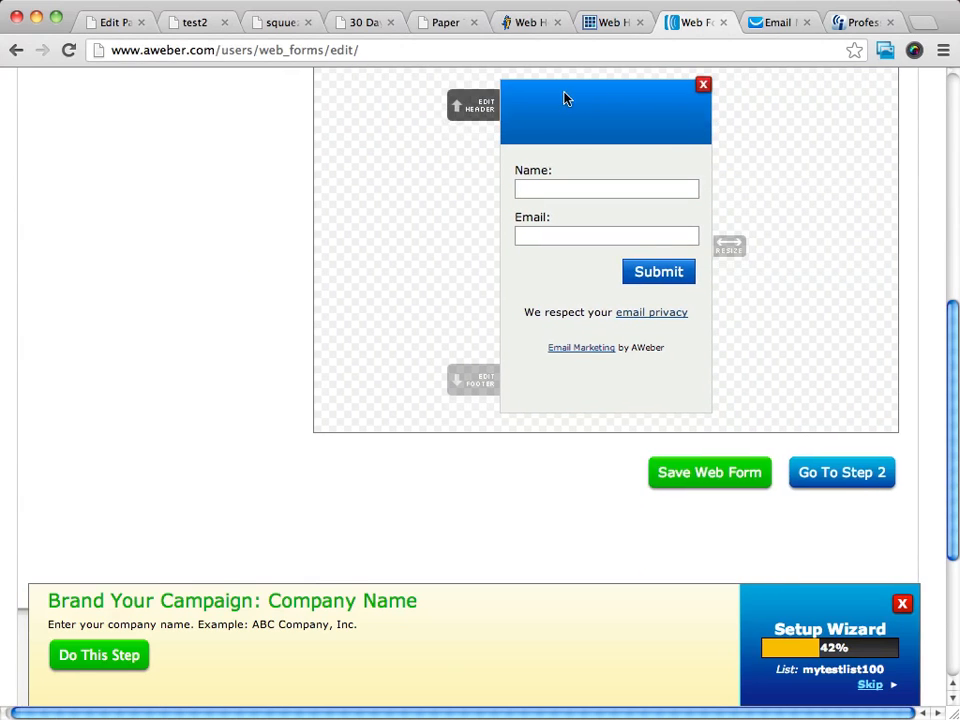
{"action": "left_click", "coordinate": [703, 89]}
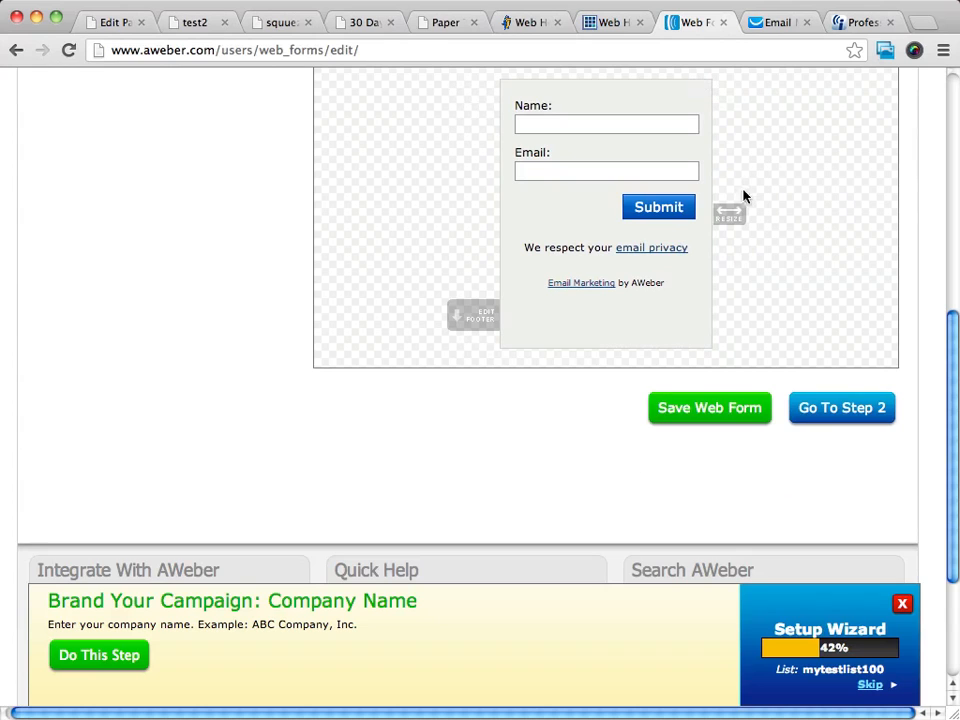
Step: Center the Submit button horizontally on the web form
{"action": "left_click", "coordinate": [653, 210]}
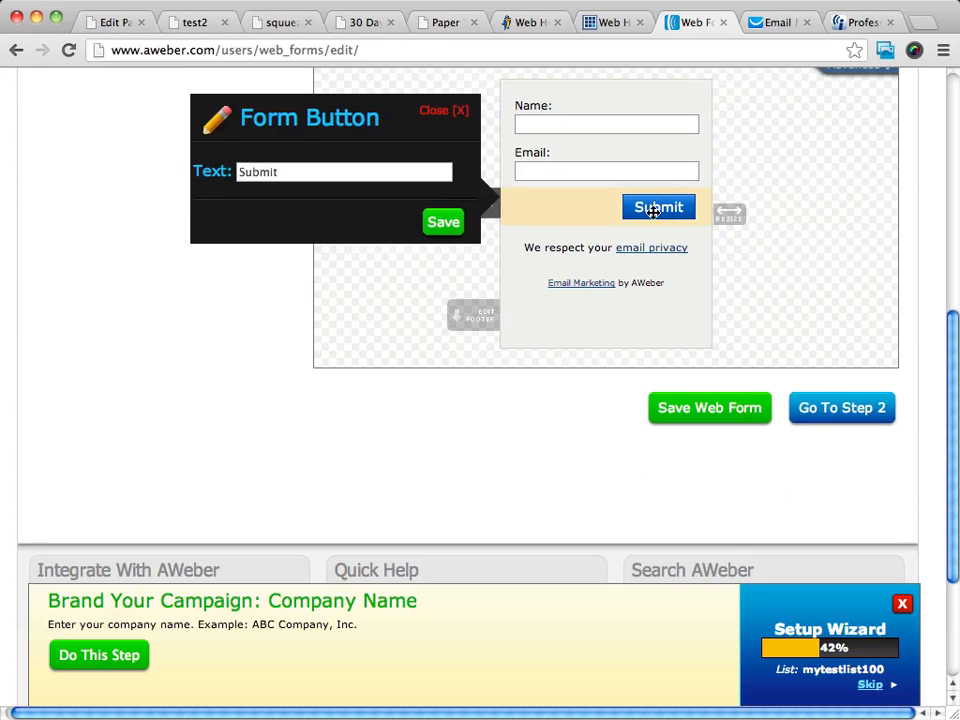
{"action": "left_click", "coordinate": [441, 112]}
{"action": "scroll", "coordinate": [804, 229], "scroll_direction": "up", "scroll_amount": 5}
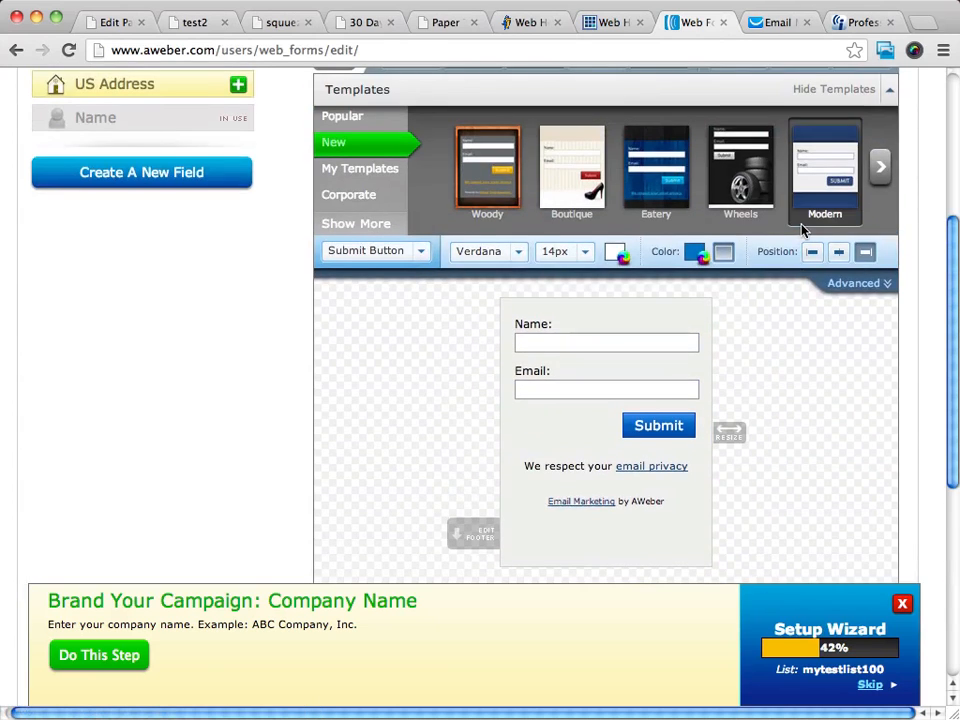
{"action": "left_click", "coordinate": [838, 253]}
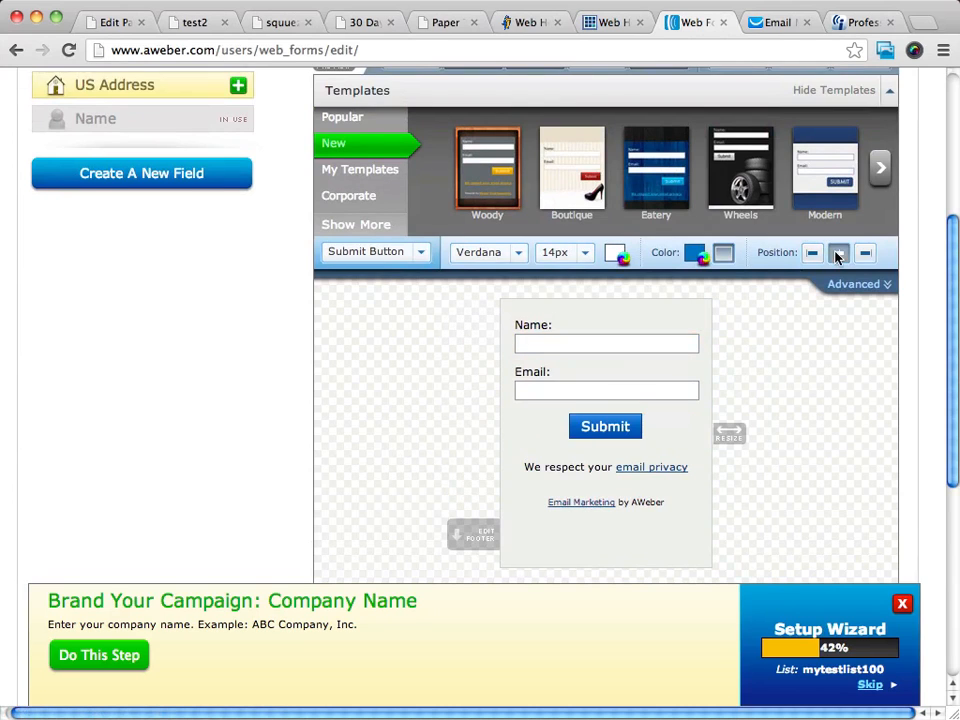
Step: Remove the "Email Marketing by AWeber" line and the footer from the web form
{"action": "scroll", "coordinate": [831, 390], "scroll_direction": "down", "scroll_amount": 3}
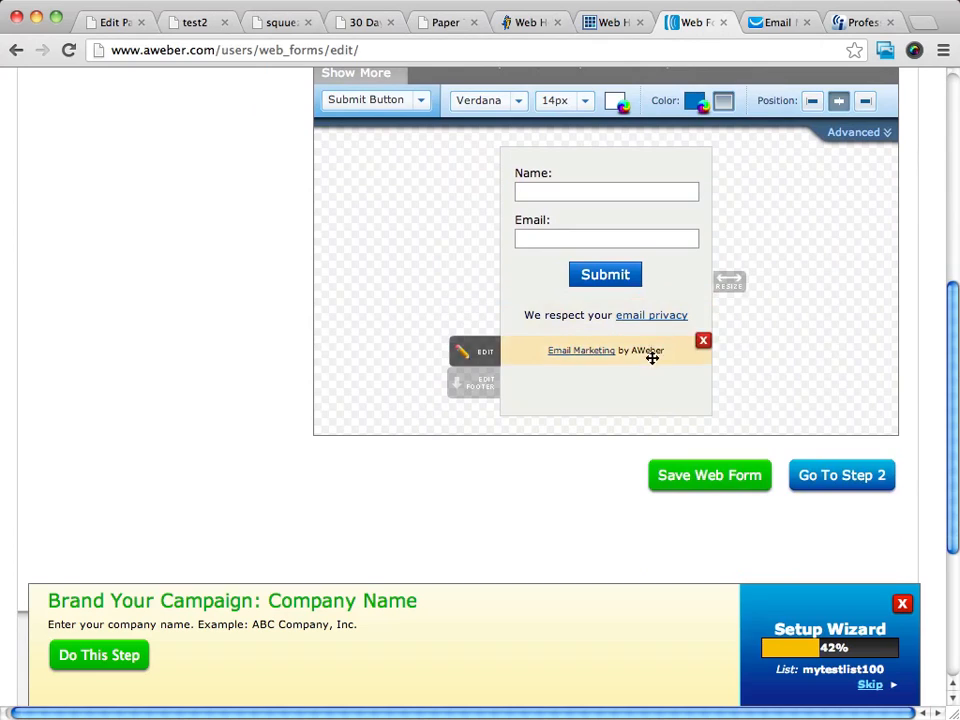
{"action": "left_click", "coordinate": [703, 345]}
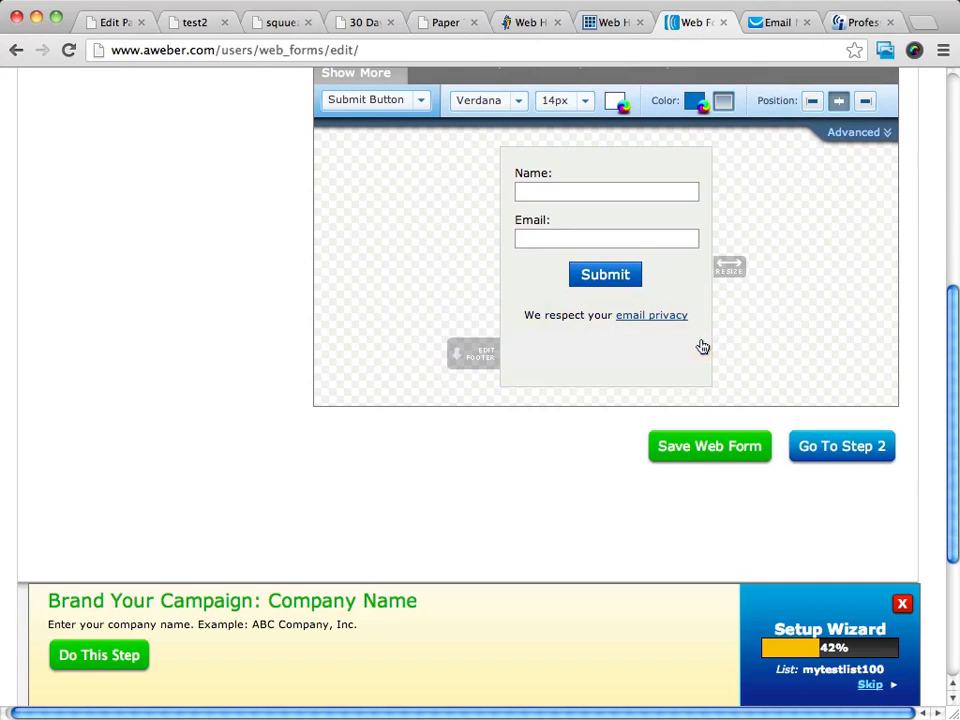
{"action": "left_click", "coordinate": [700, 366]}
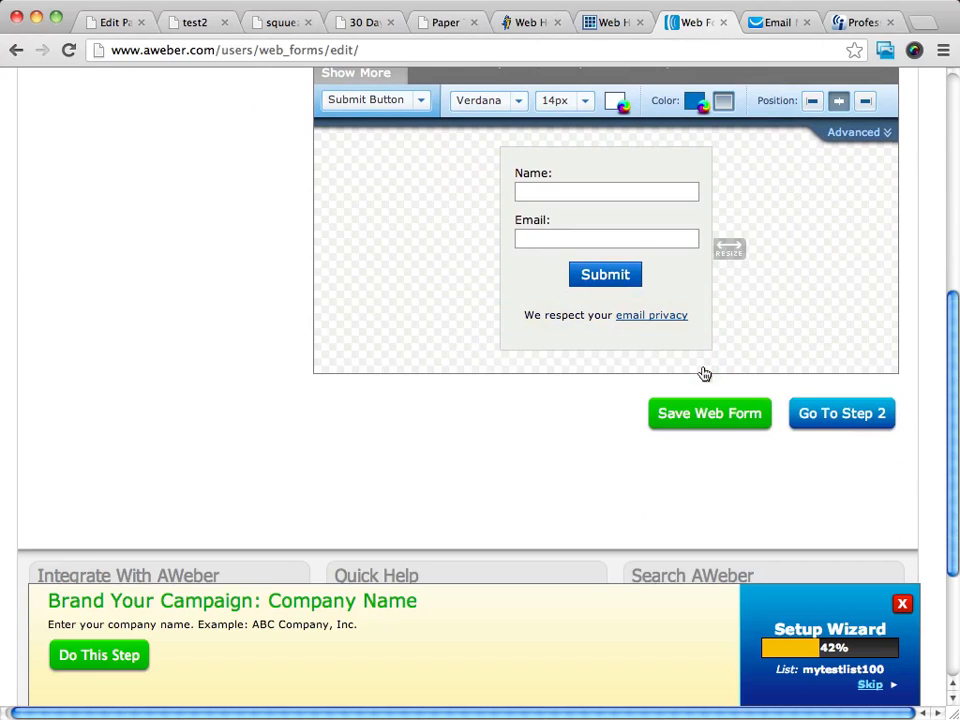
Step: Set the submit button's text to "Click Here for Instant Access" and save it
{"action": "scroll", "coordinate": [864, 270], "scroll_direction": "up", "scroll_amount": 3}
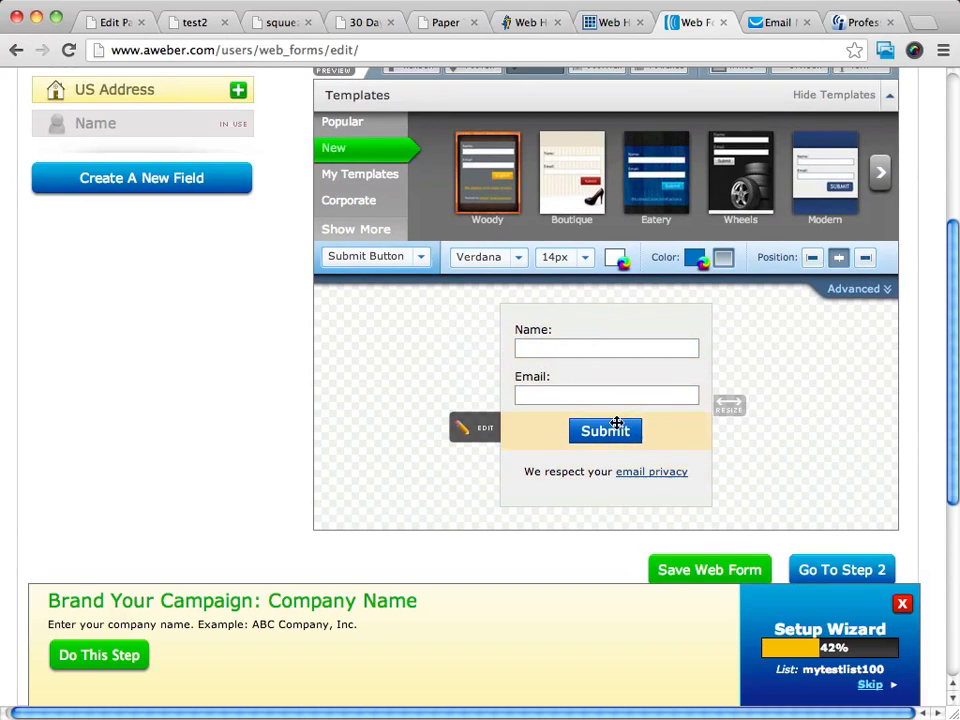
{"action": "left_click", "coordinate": [615, 432]}
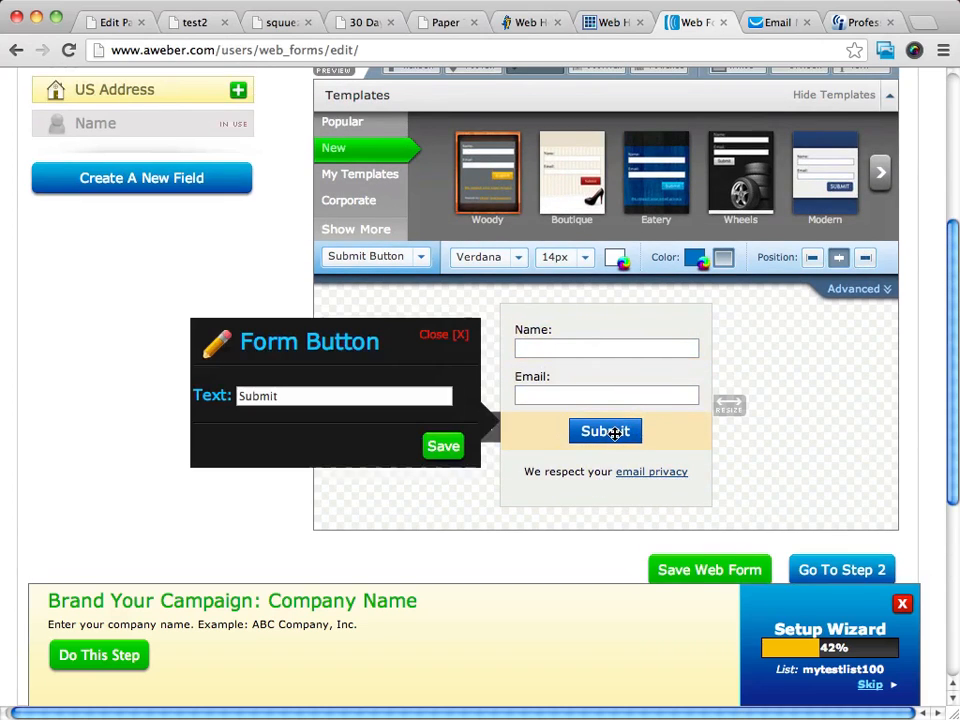
{"action": "triple_click", "coordinate": [298, 396]}
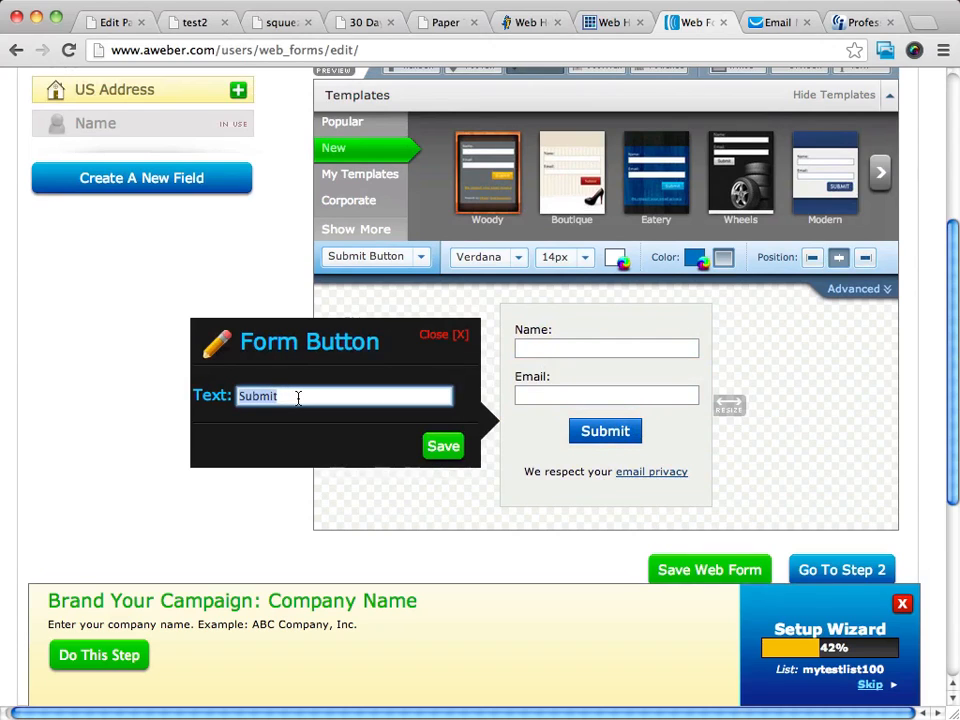
{"action": "type", "text": "Click"}
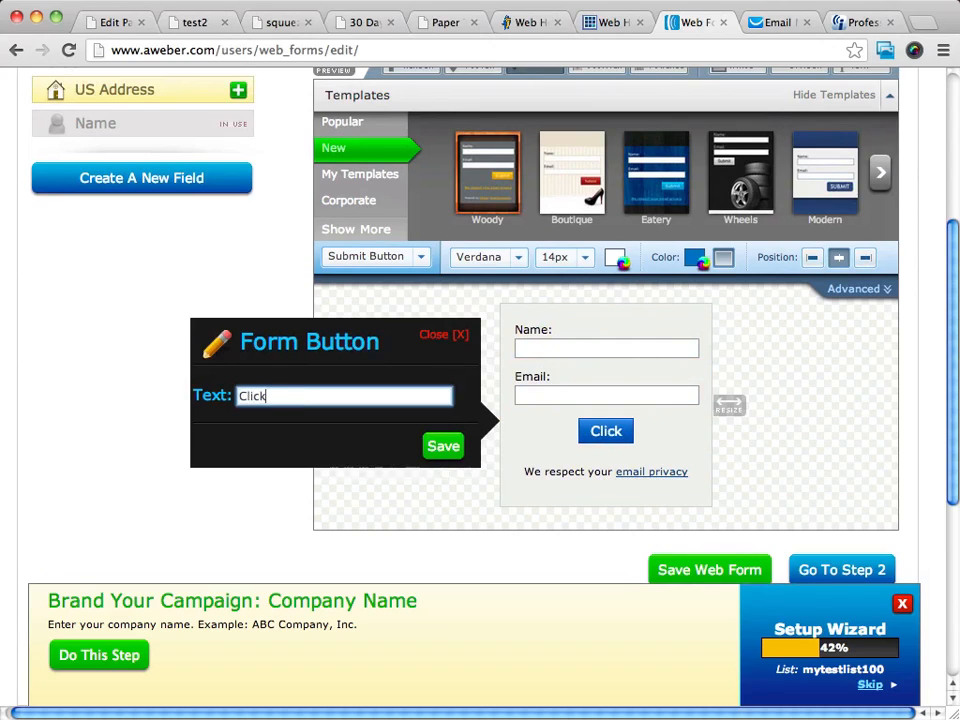
{"action": "type", "text": " Here for I"}
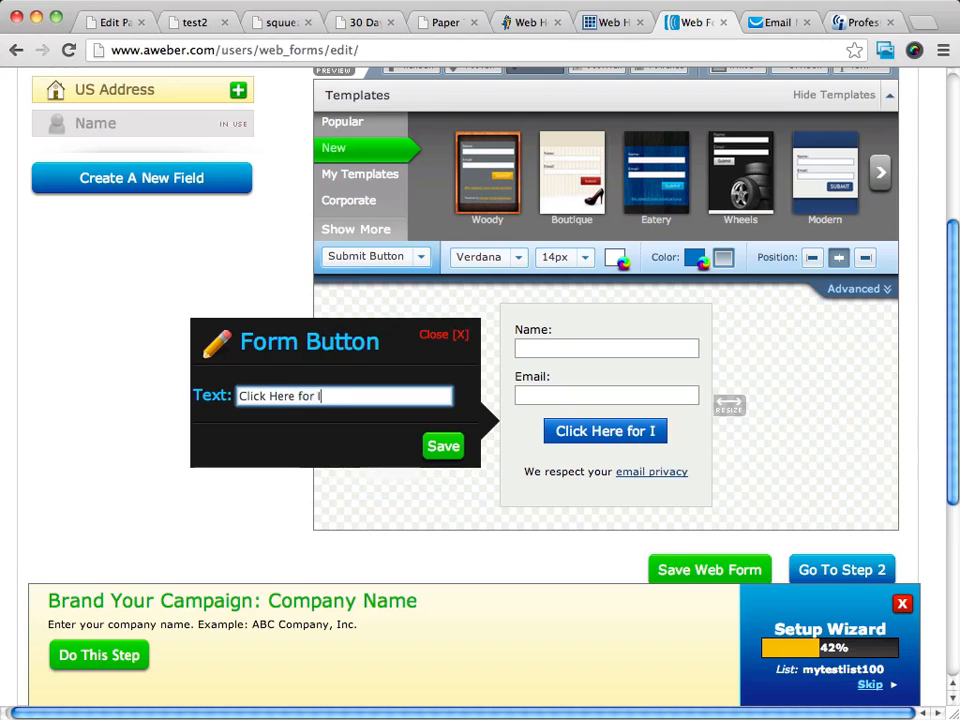
{"action": "type", "text": "nstant A"}
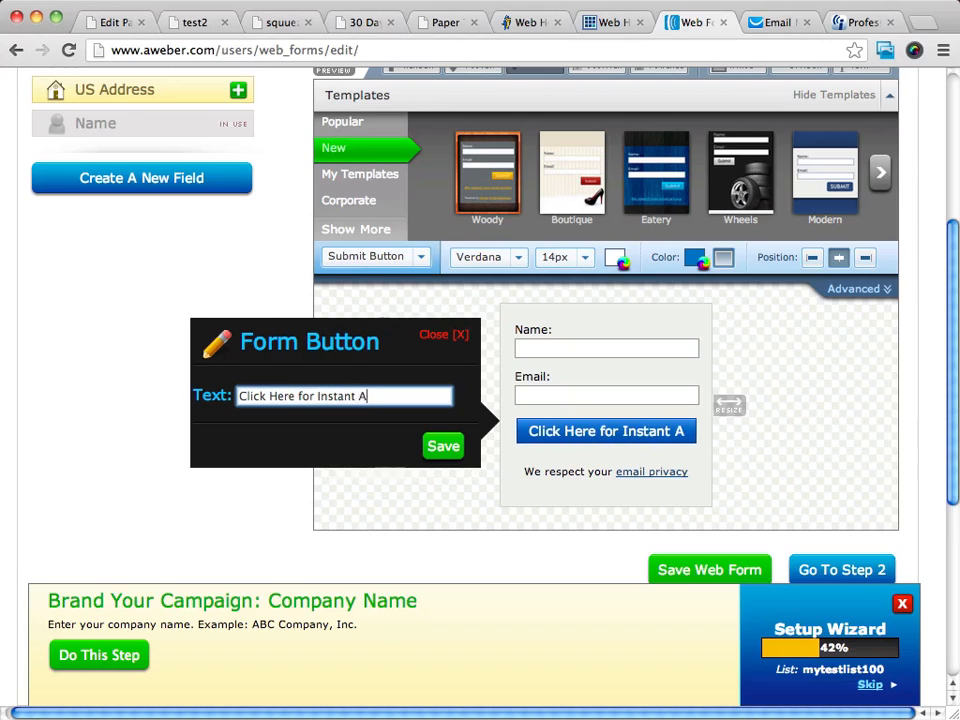
{"action": "type", "text": "ccess"}
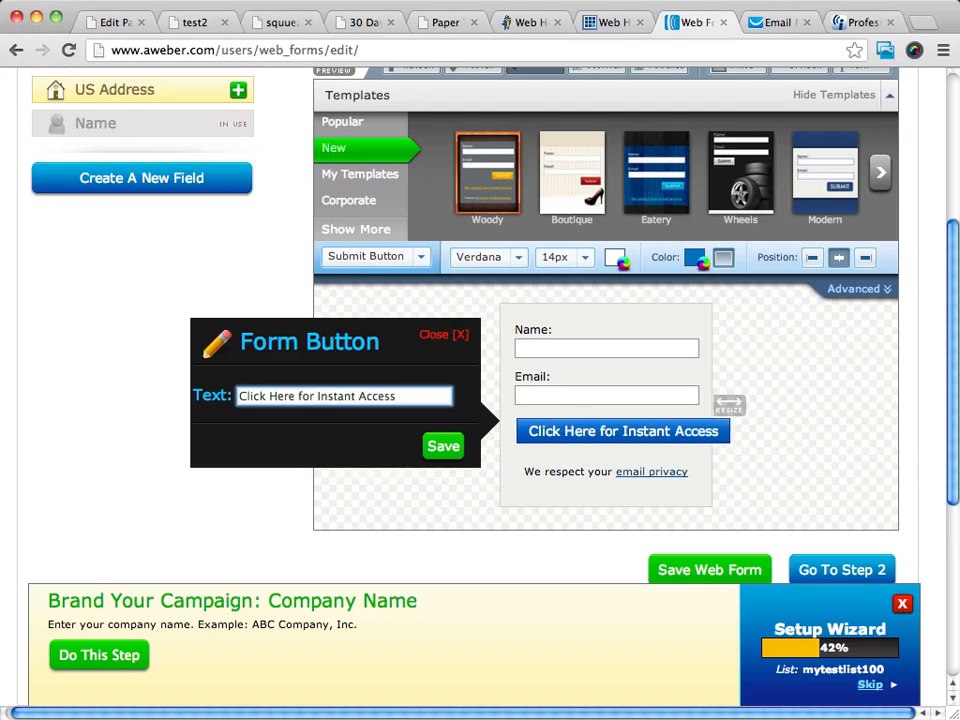
{"action": "left_click", "coordinate": [442, 447]}
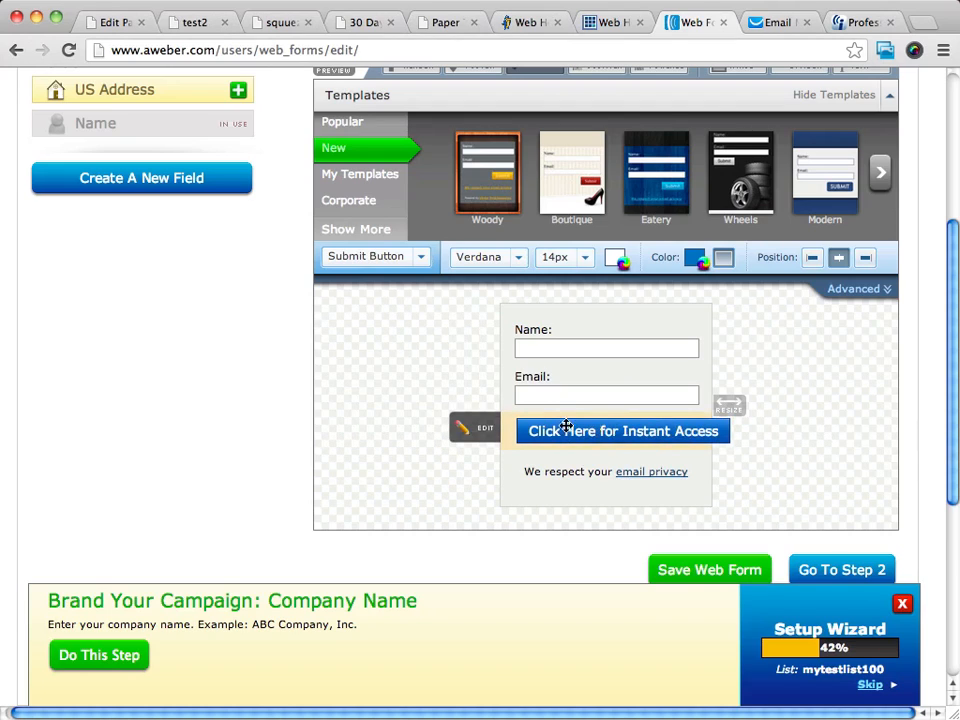
Step: Widen the web form until the submit button fits inside it, and continue to the Settings step
{"action": "left_click_drag", "start_coordinate": [720, 402], "coordinate": [771, 403]}
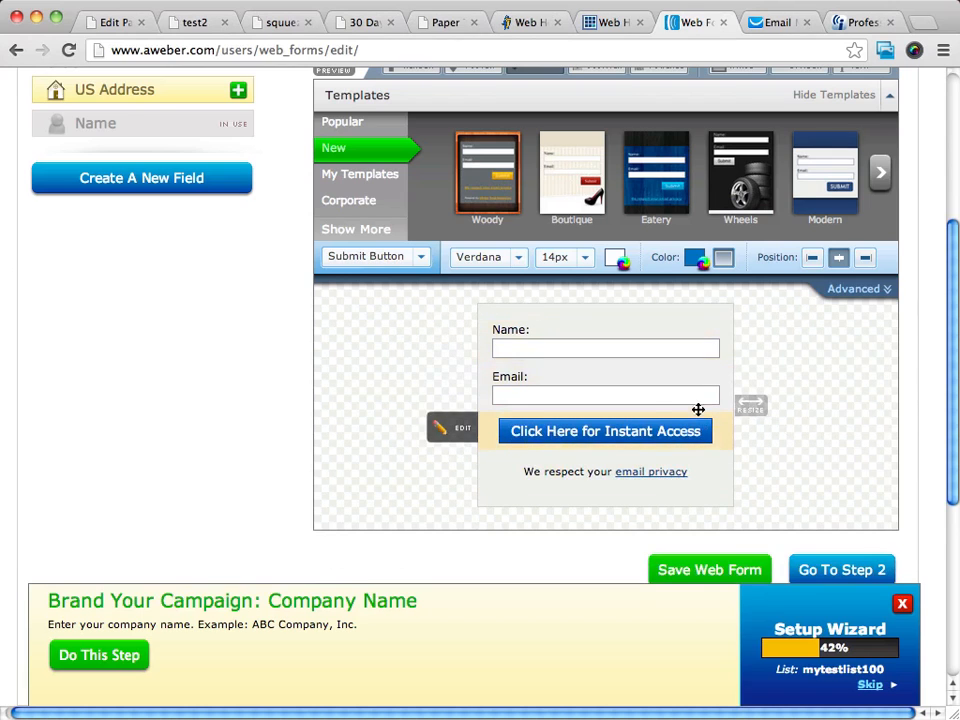
{"action": "scroll", "coordinate": [791, 411], "scroll_direction": "down", "scroll_amount": 2}
{"action": "left_click", "coordinate": [811, 479]}
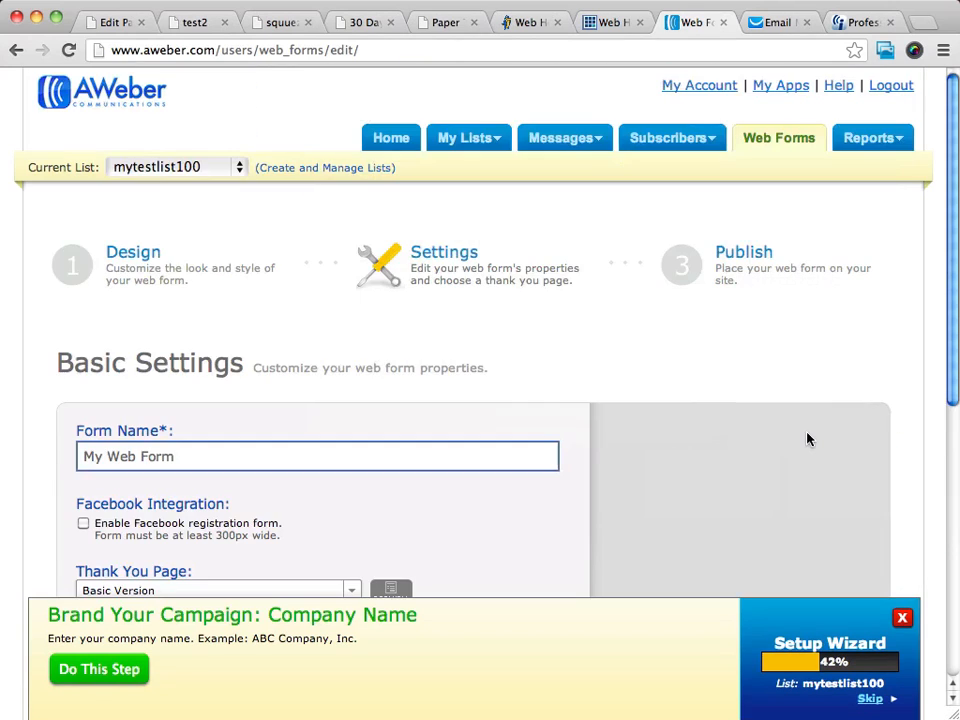
{"action": "scroll", "coordinate": [549, 311], "scroll_direction": "down", "scroll_amount": 3}
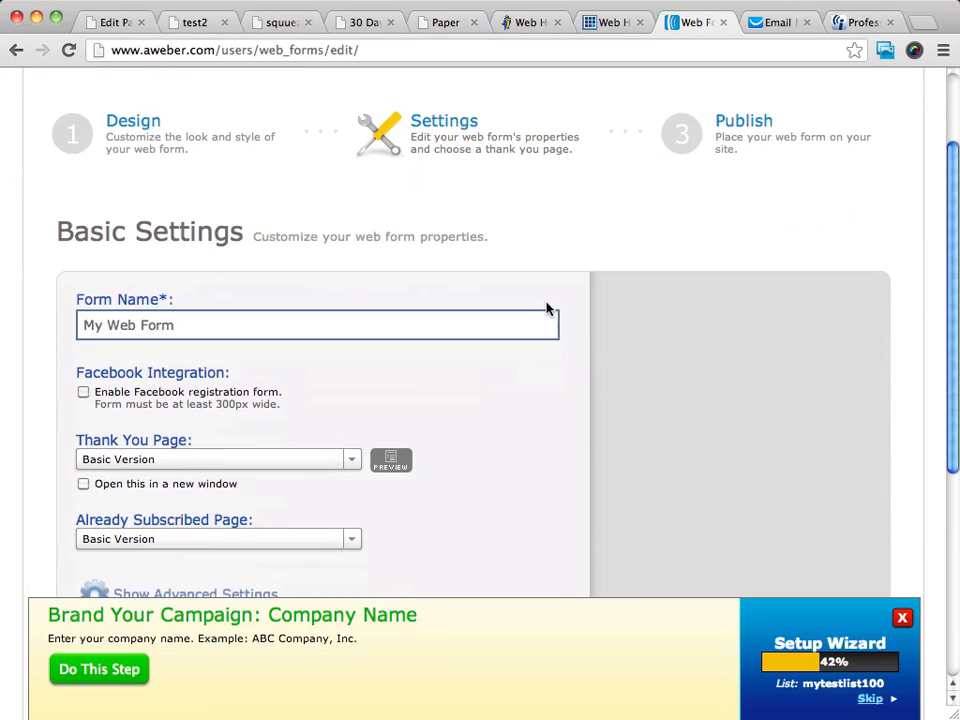
{"action": "scroll", "coordinate": [547, 309], "scroll_direction": "down", "scroll_amount": 3}
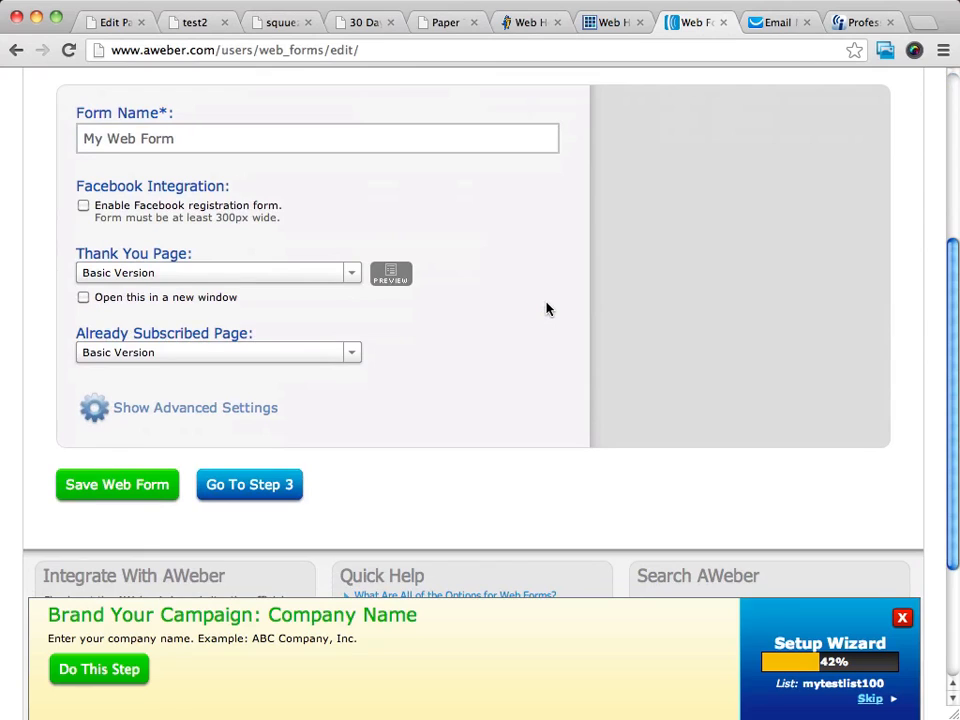
{"action": "left_click", "coordinate": [355, 276]}
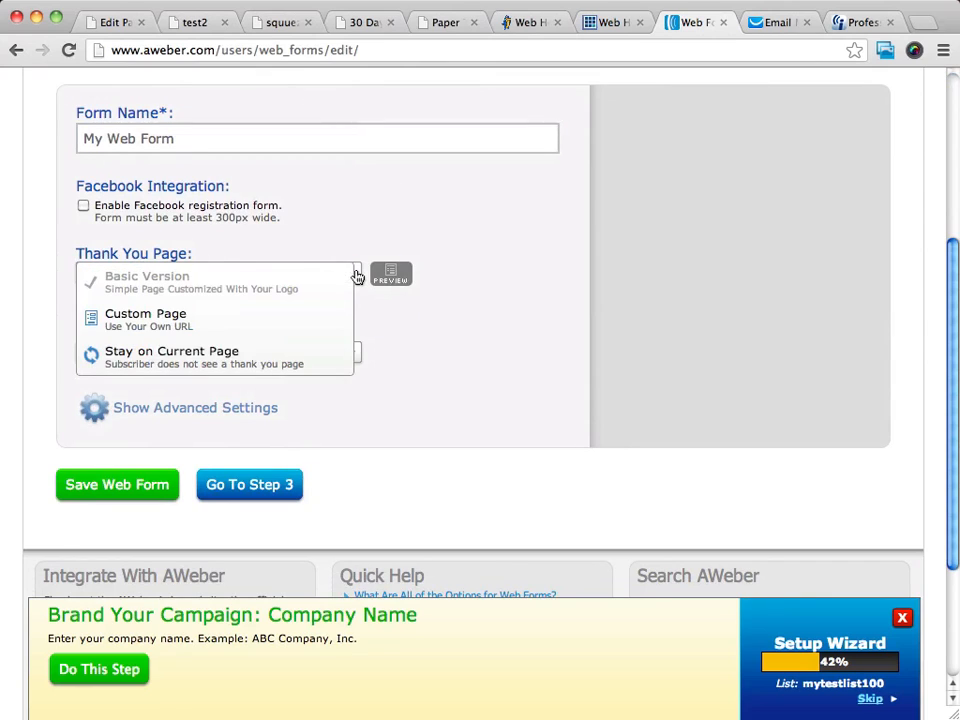
{"action": "left_click", "coordinate": [150, 322]}
{"action": "left_click", "coordinate": [246, 305]}
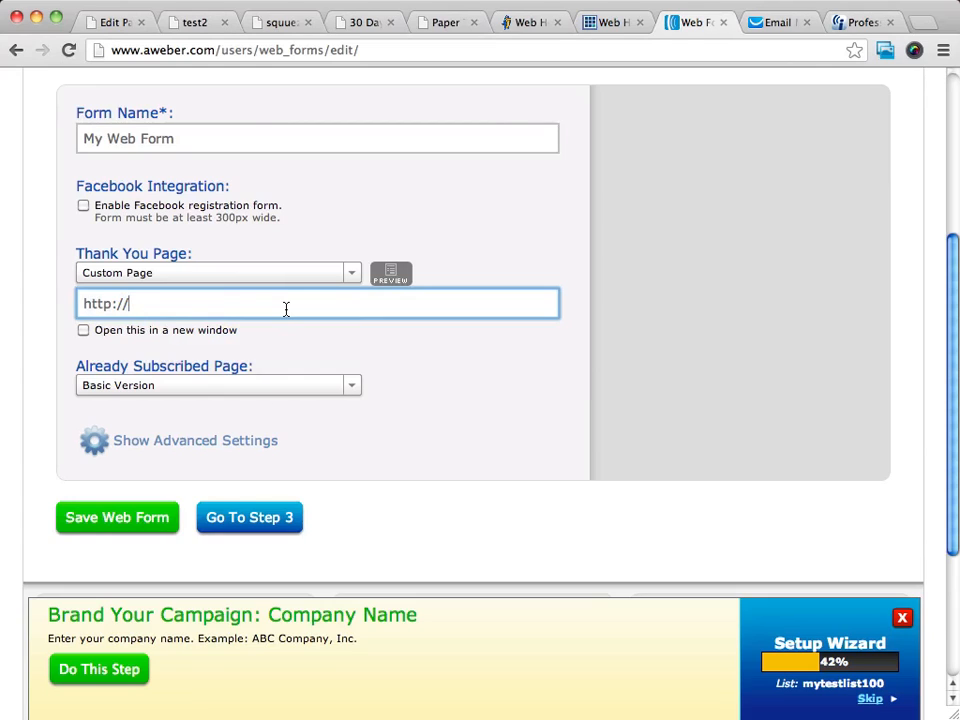
{"action": "type", "text": "pro-productrev"}
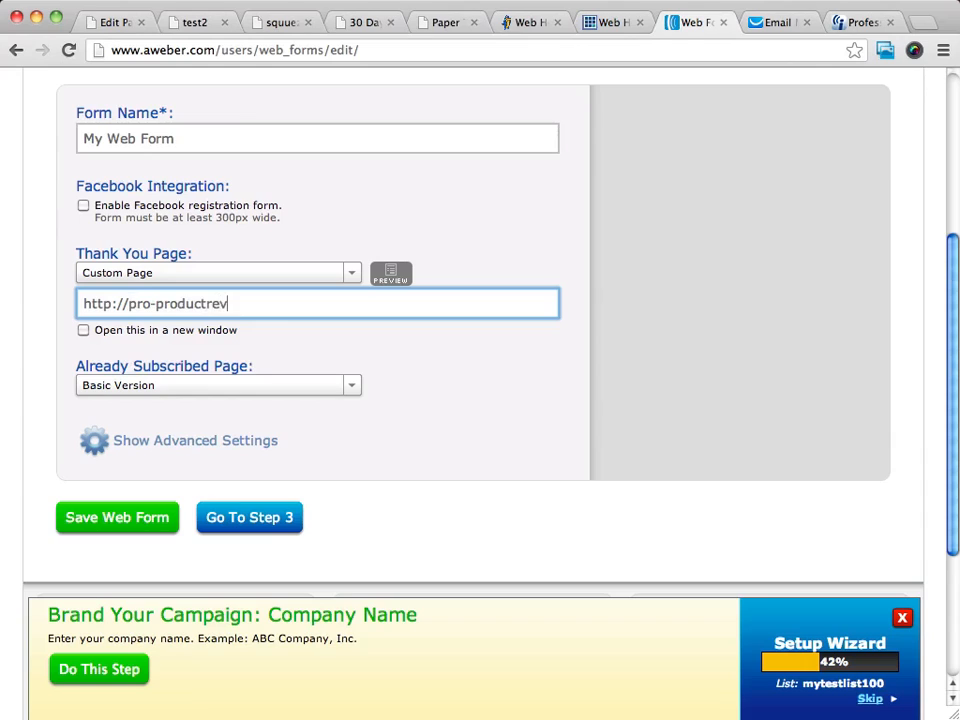
{"action": "type", "text": "iews.com/oto"}
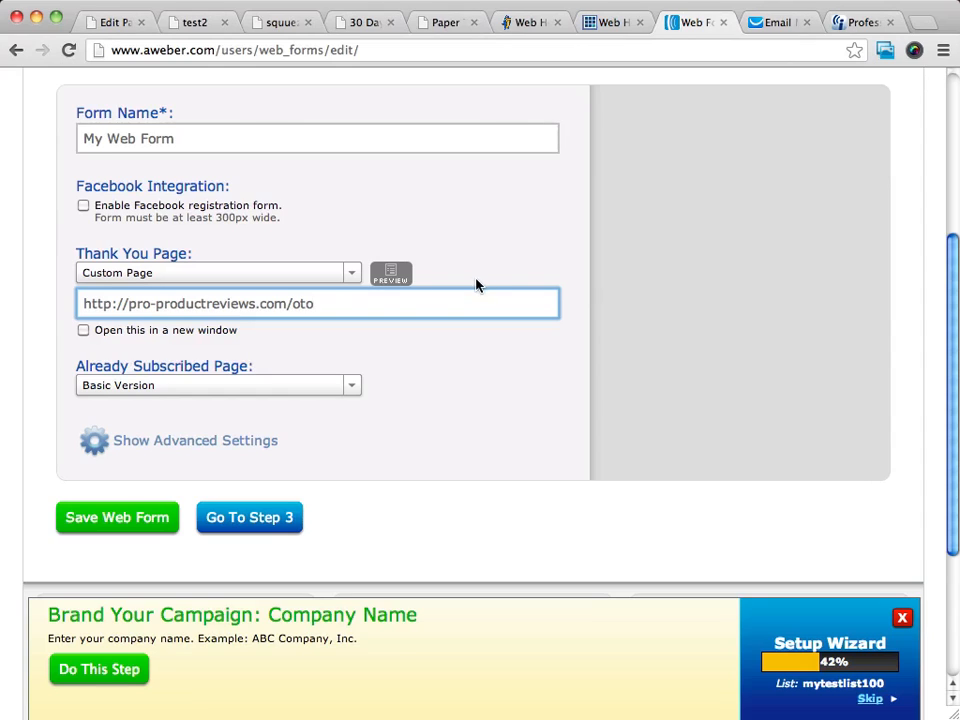
{"action": "left_click", "coordinate": [354, 388]}
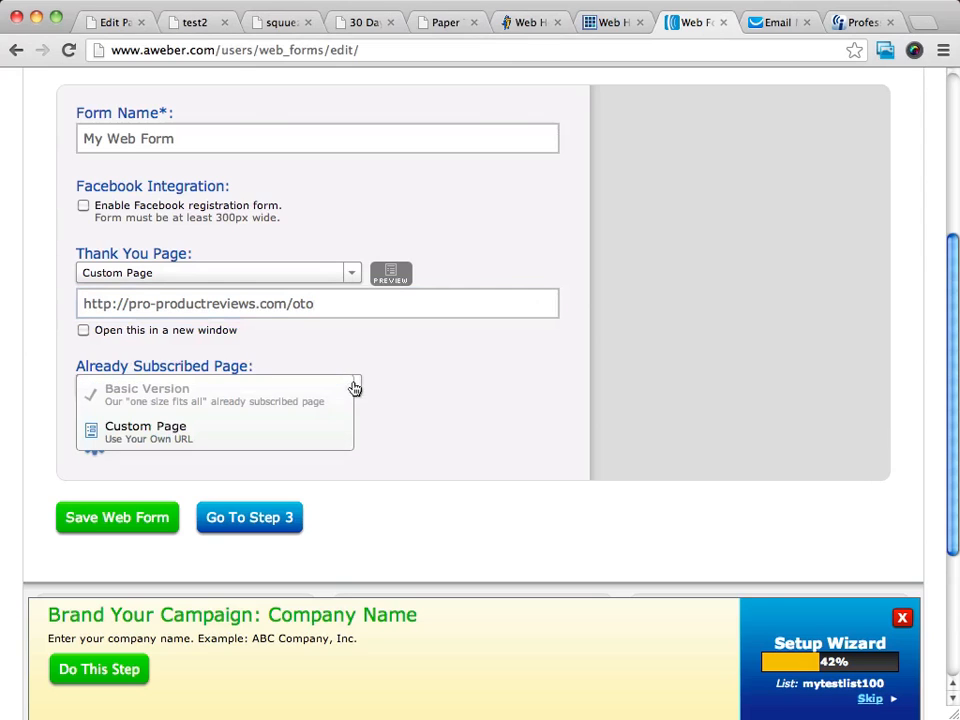
{"action": "left_click", "coordinate": [195, 431]}
{"action": "triple_click", "coordinate": [276, 305]}
{"action": "key", "text": "super+c"}
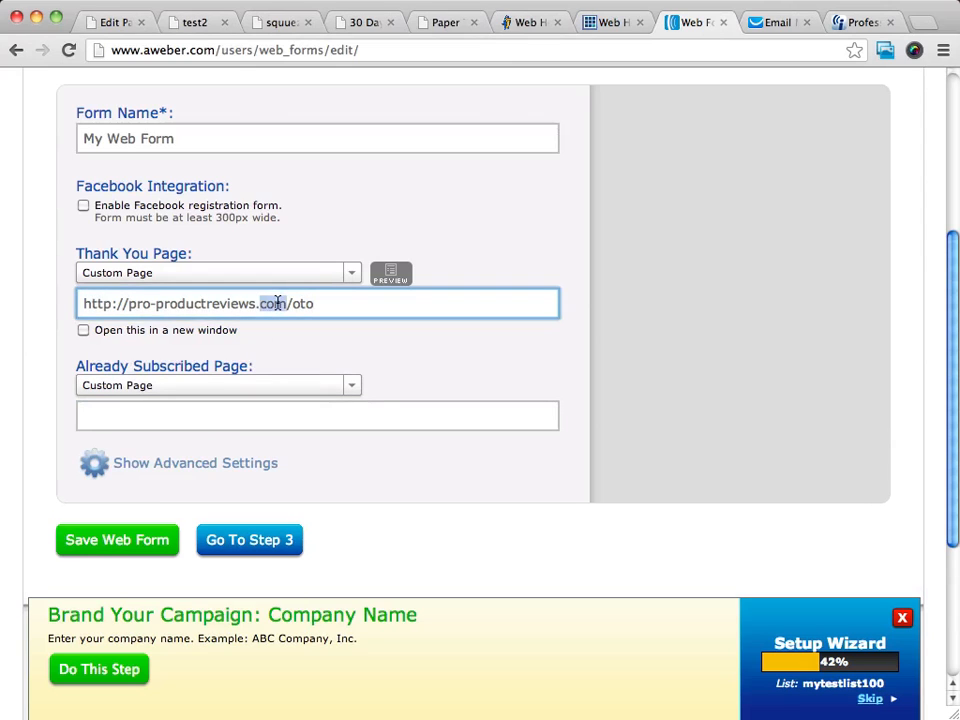
{"action": "left_click", "coordinate": [206, 416]}
{"action": "type", "text": "http://"}
{"action": "key", "text": "super+v"}
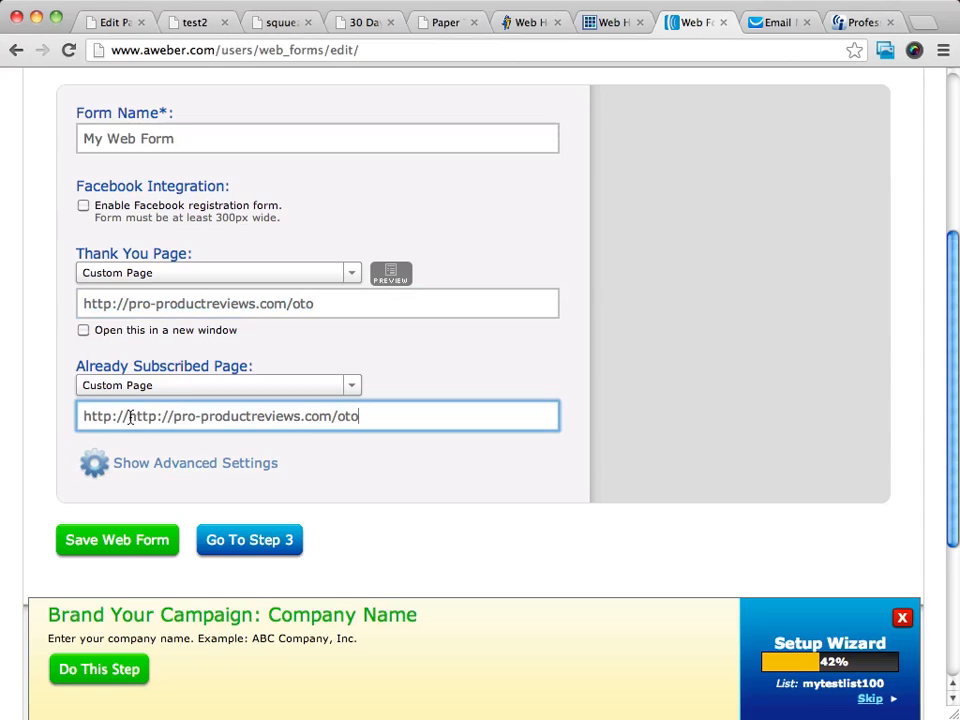
{"action": "left_click_drag", "start_coordinate": [130, 416], "coordinate": [45, 418]}
{"action": "key", "text": "BackSpace"}
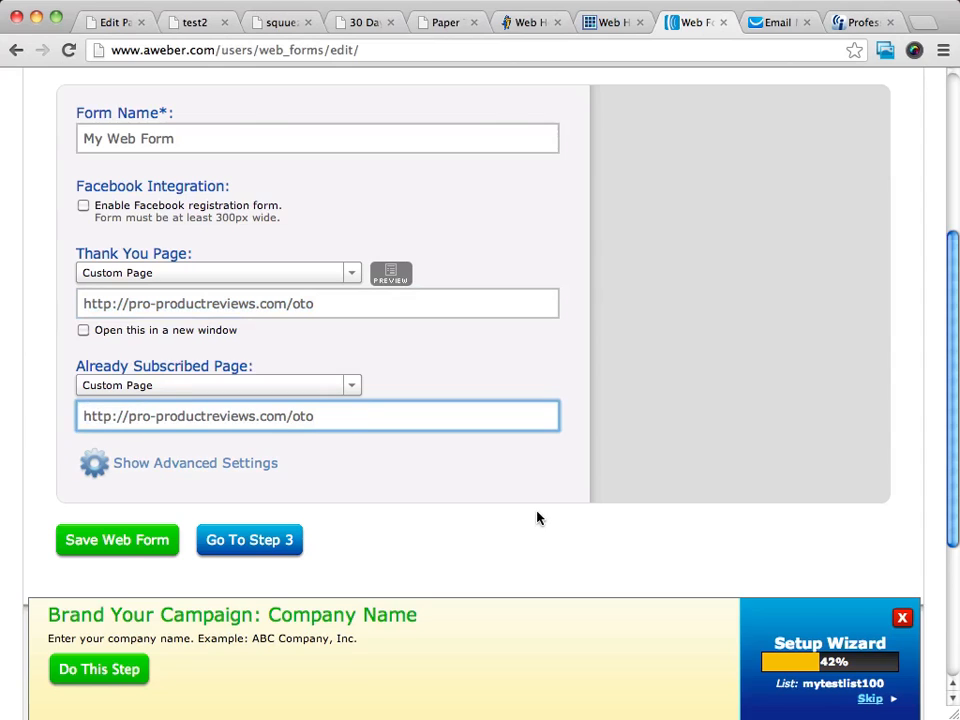
Step: Save the web form and continue to the Publish step
{"action": "left_click", "coordinate": [102, 540]}
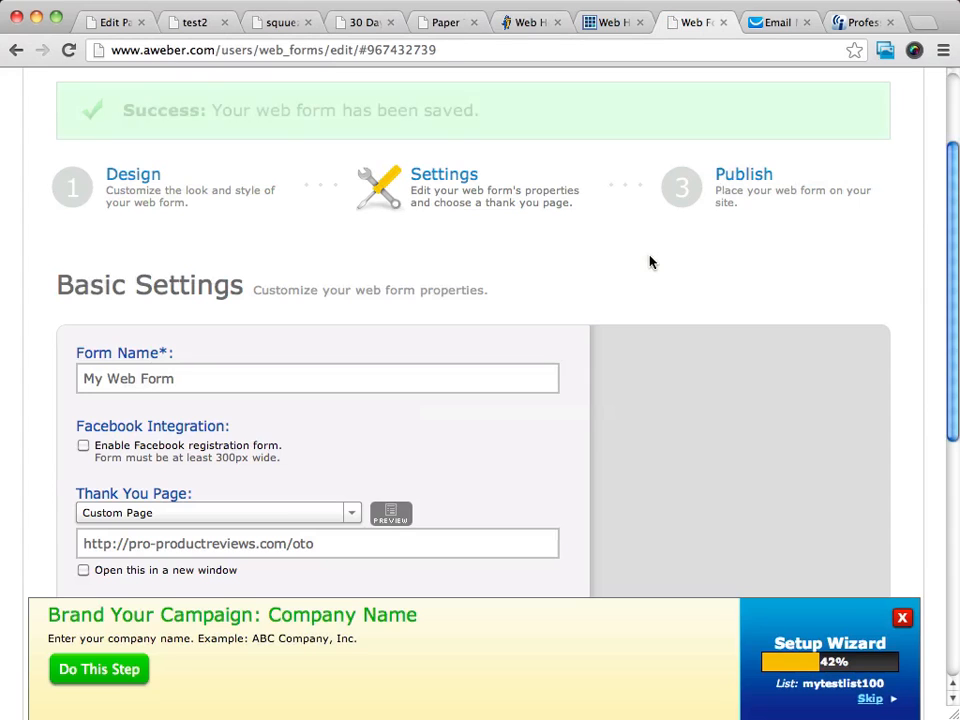
{"action": "scroll", "coordinate": [305, 307], "scroll_direction": "down", "scroll_amount": 3}
{"action": "scroll", "coordinate": [305, 307], "scroll_direction": "down", "scroll_amount": 5}
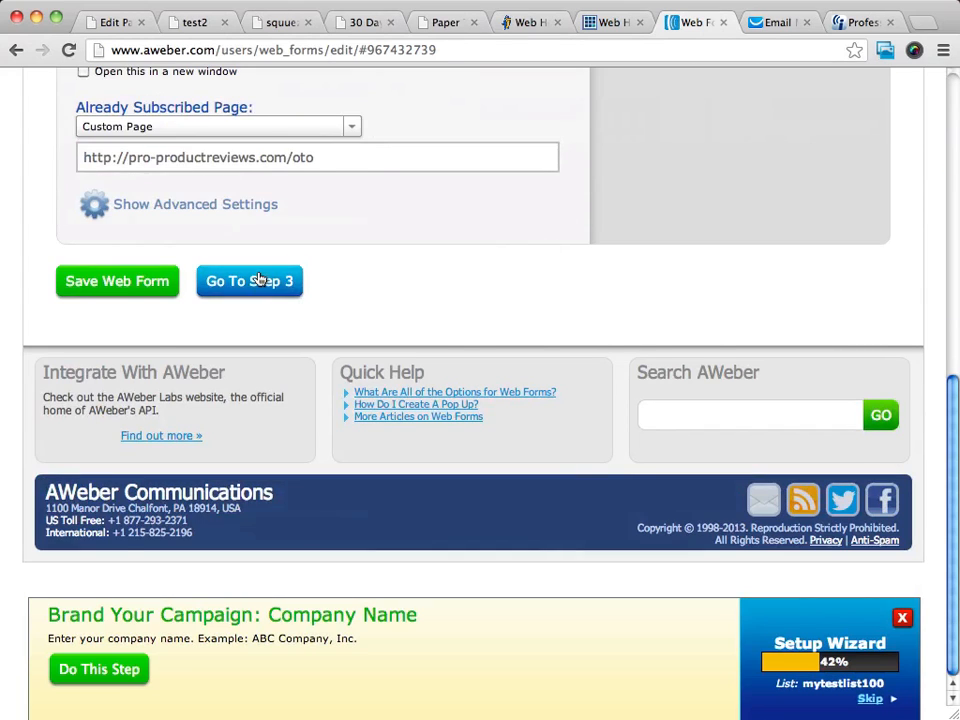
{"action": "left_click", "coordinate": [257, 281]}
Step: Choose to install the form yourself and activate the JavaScript snippet's code field
{"action": "scroll", "coordinate": [617, 292], "scroll_direction": "down", "scroll_amount": 5}
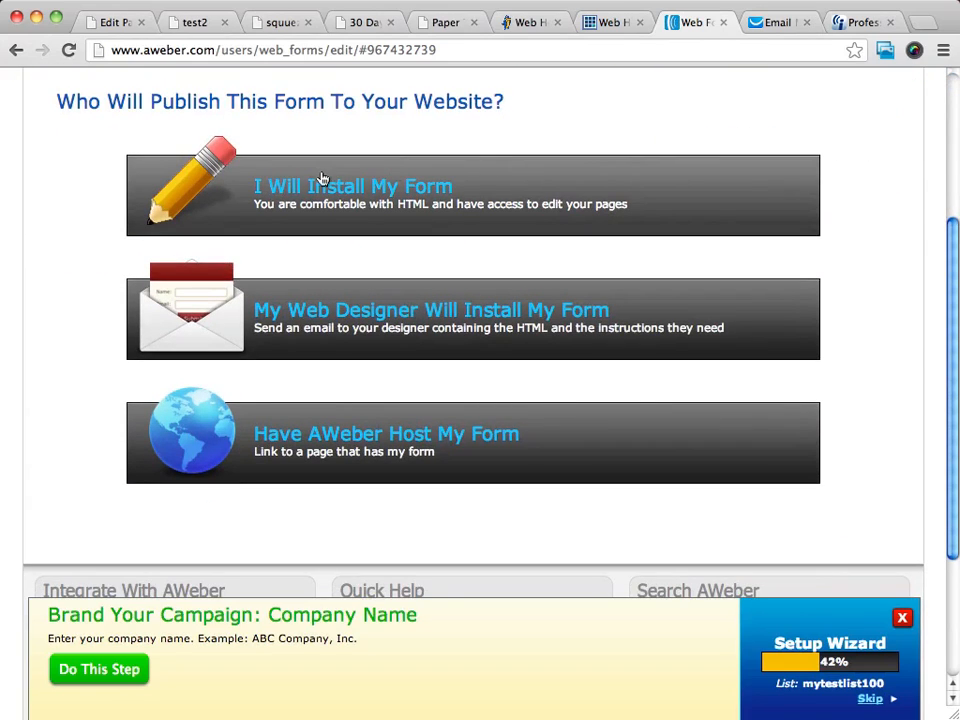
{"action": "scroll", "coordinate": [610, 179], "scroll_direction": "up", "scroll_amount": 3}
{"action": "left_click", "coordinate": [437, 339]}
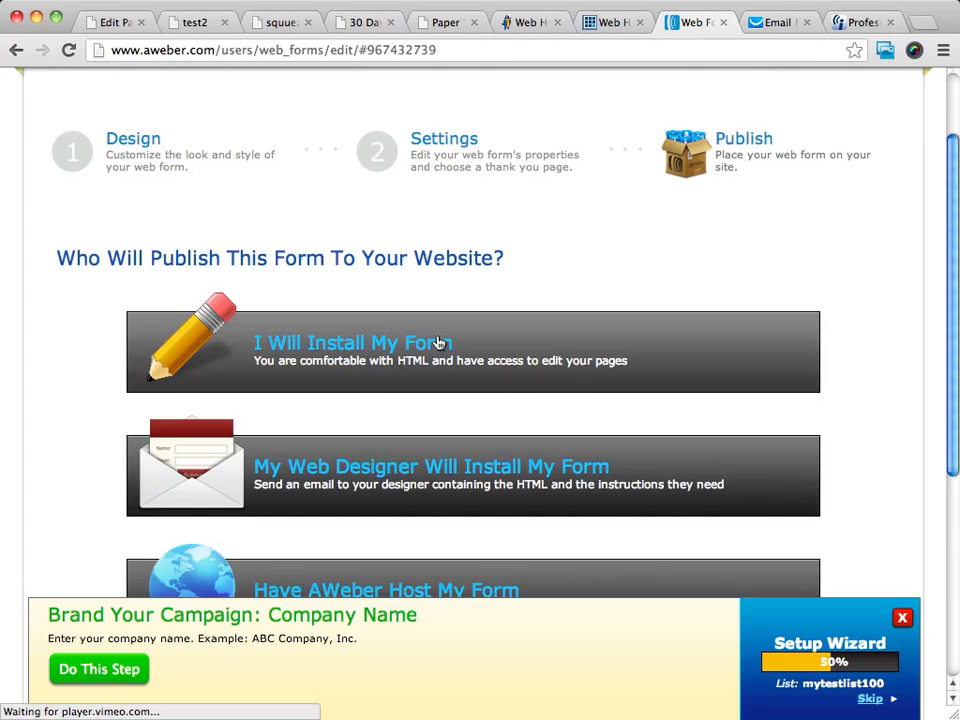
{"action": "scroll", "coordinate": [596, 386], "scroll_direction": "down", "scroll_amount": 3}
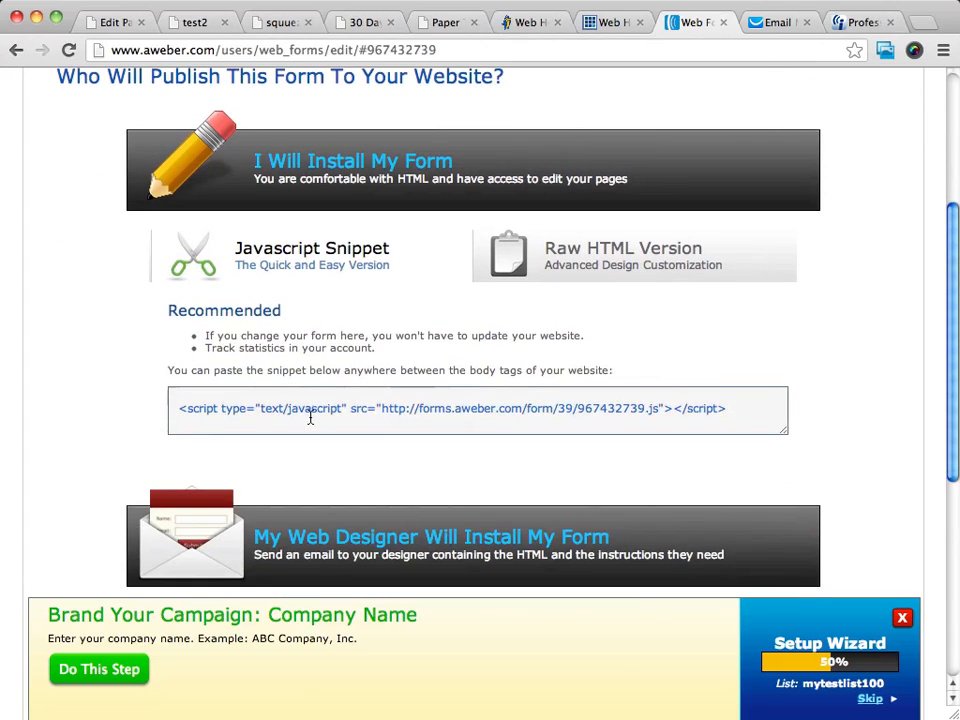
{"action": "left_click", "coordinate": [476, 408]}
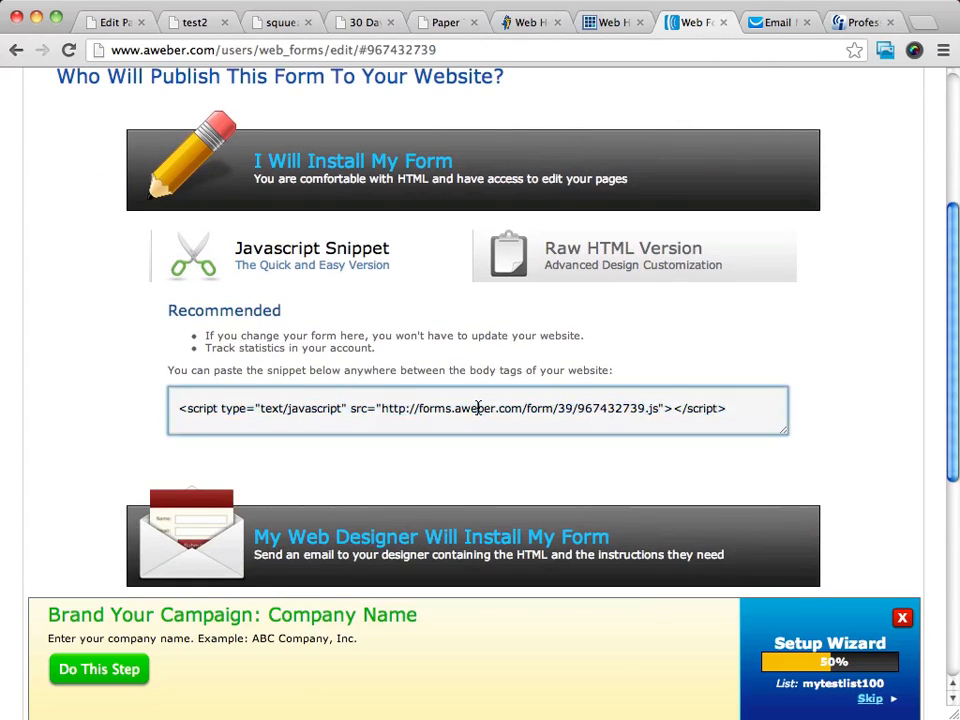
Step: Select the web form's entire JavaScript snippet in the code field
{"action": "left_click", "coordinate": [472, 408]}
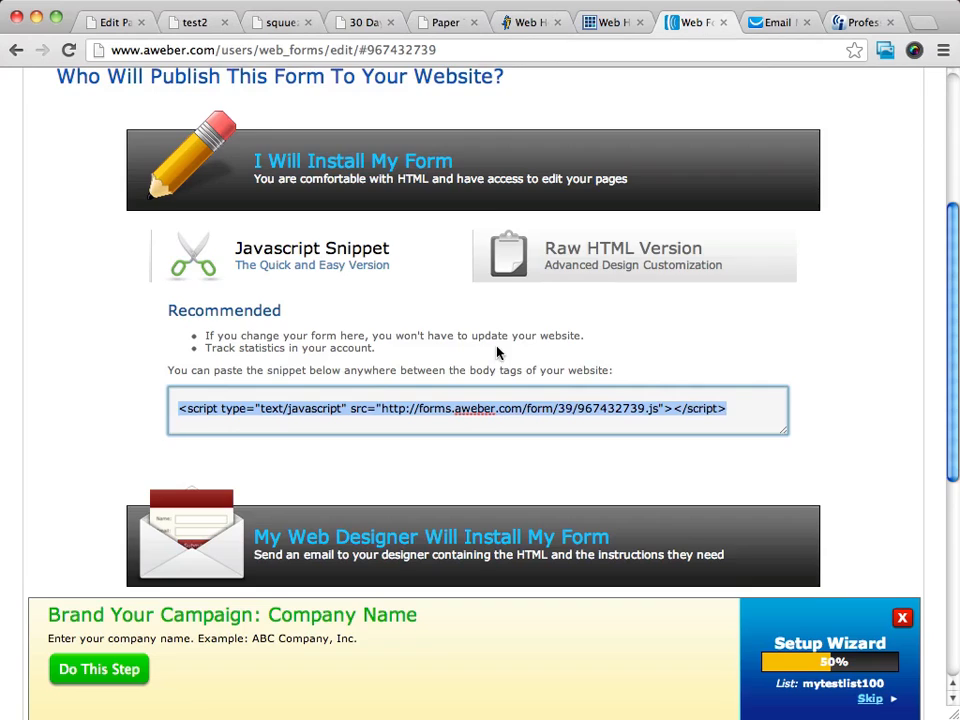
{"action": "scroll", "coordinate": [497, 354], "scroll_direction": "up", "scroll_amount": 5}
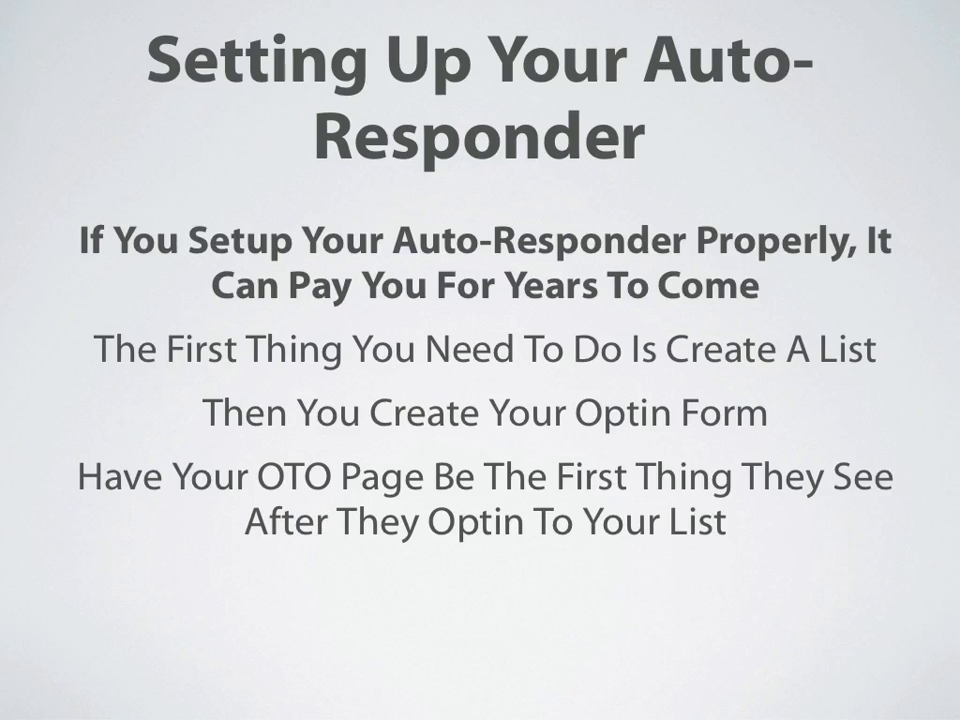
{"action": "key", "text": "Right"}
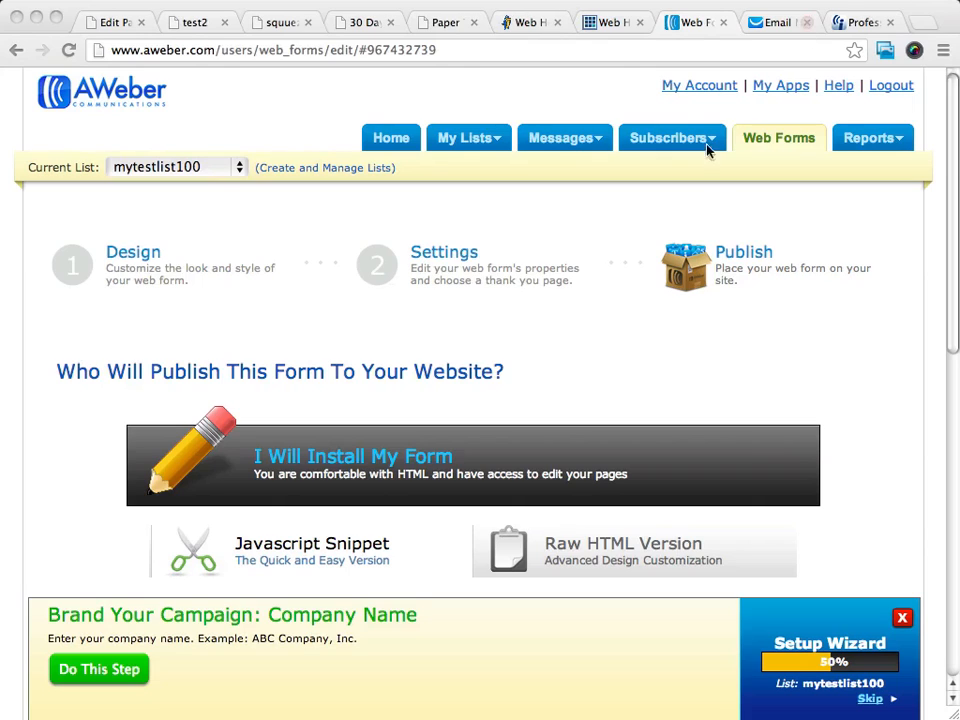
{"action": "left_click", "coordinate": [552, 103]}
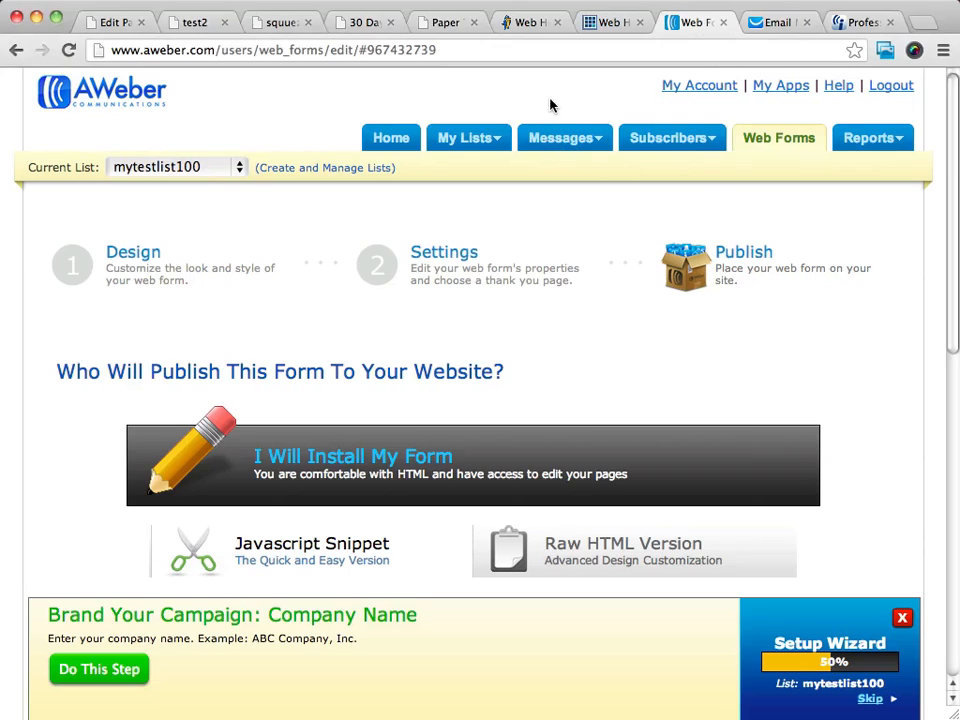
Step: Go to the follow up messages of mytestlist100 and create a new plain text message
{"action": "mouse_move", "coordinate": [560, 145]}
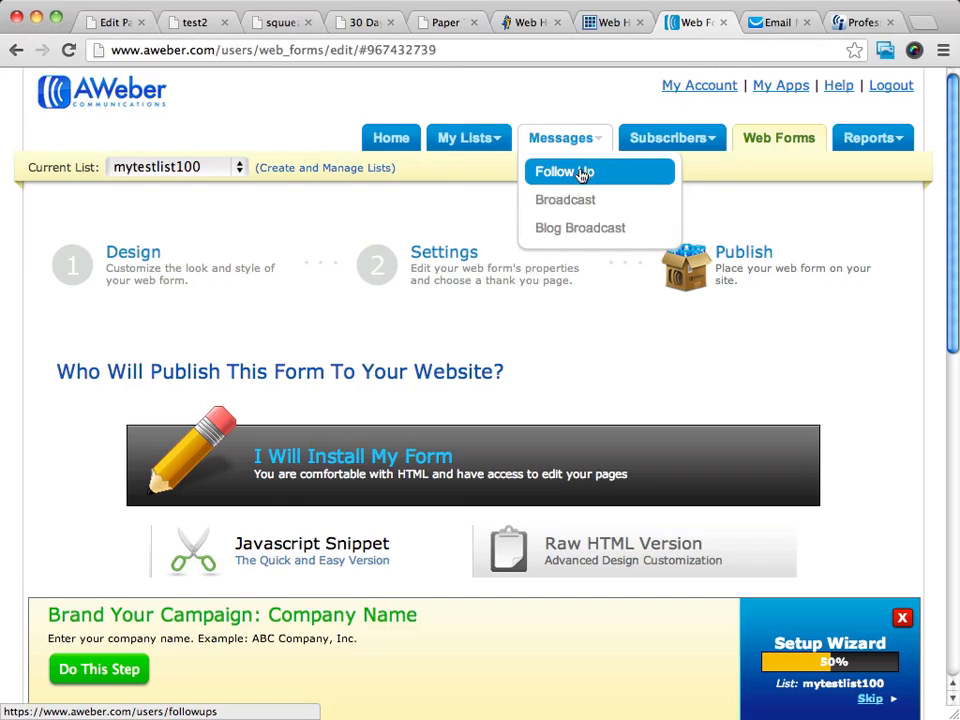
{"action": "left_click", "coordinate": [583, 173]}
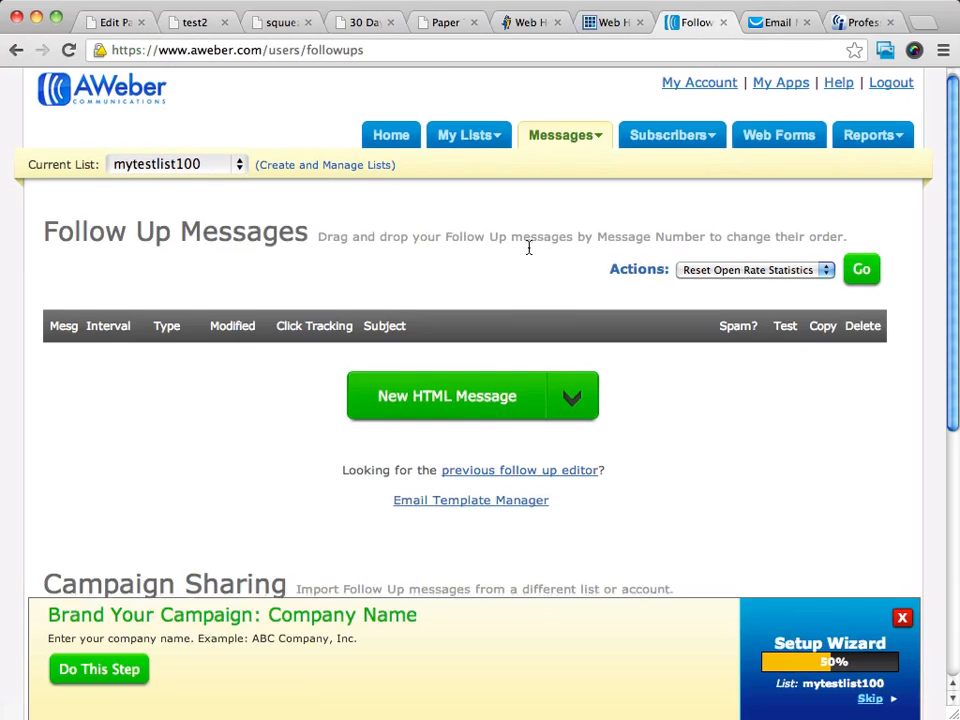
{"action": "scroll", "coordinate": [527, 249], "scroll_direction": "down", "scroll_amount": 3}
{"action": "scroll", "coordinate": [527, 248], "scroll_direction": "up", "scroll_amount": 3}
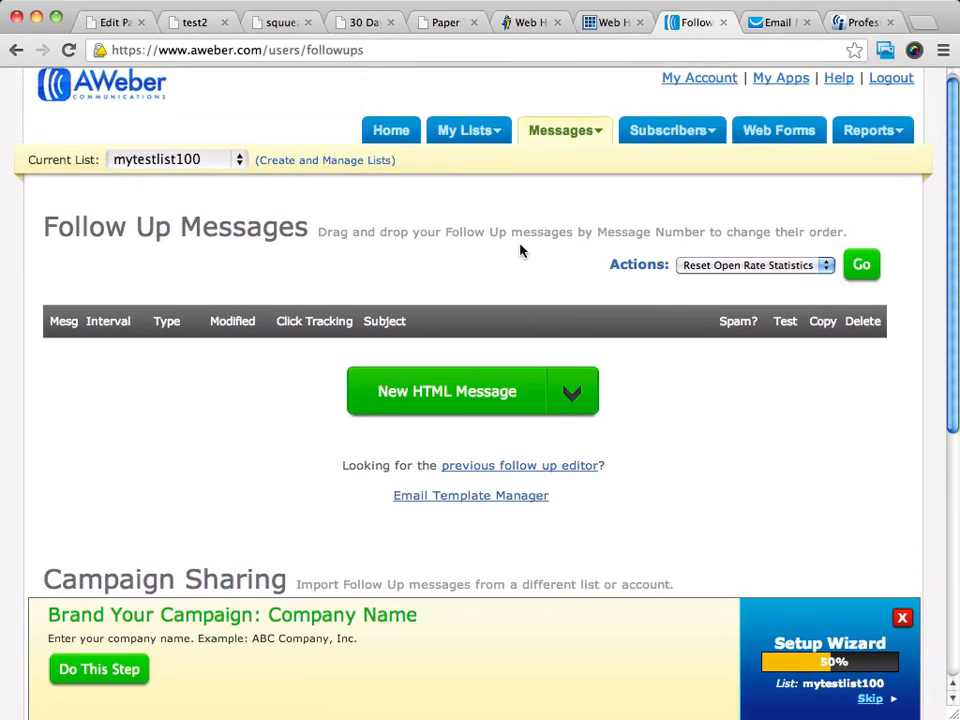
{"action": "left_click", "coordinate": [564, 400]}
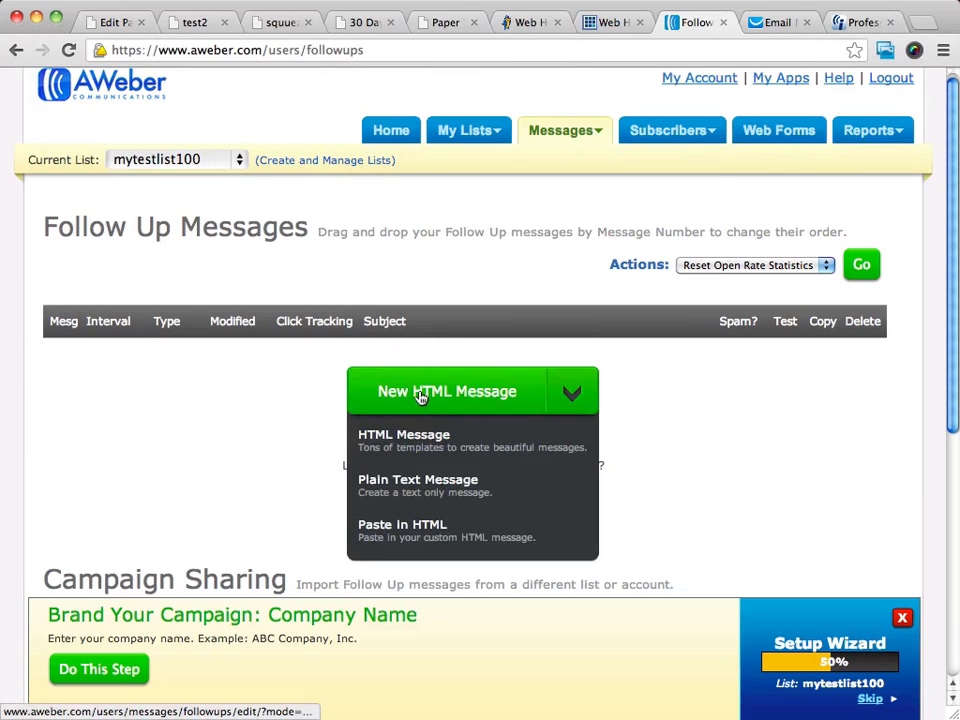
{"action": "left_click", "coordinate": [420, 487]}
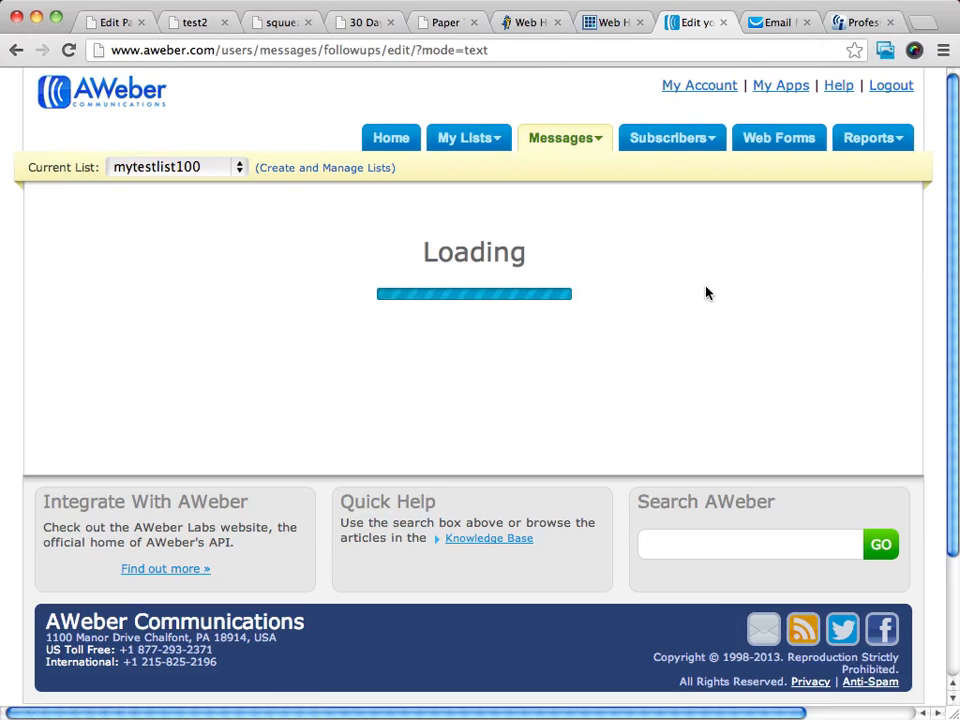
Step: Set the message subject to "Thanks for Signing Up, Here Is Your Download"
{"action": "scroll", "coordinate": [706, 292], "scroll_direction": "down", "scroll_amount": 5}
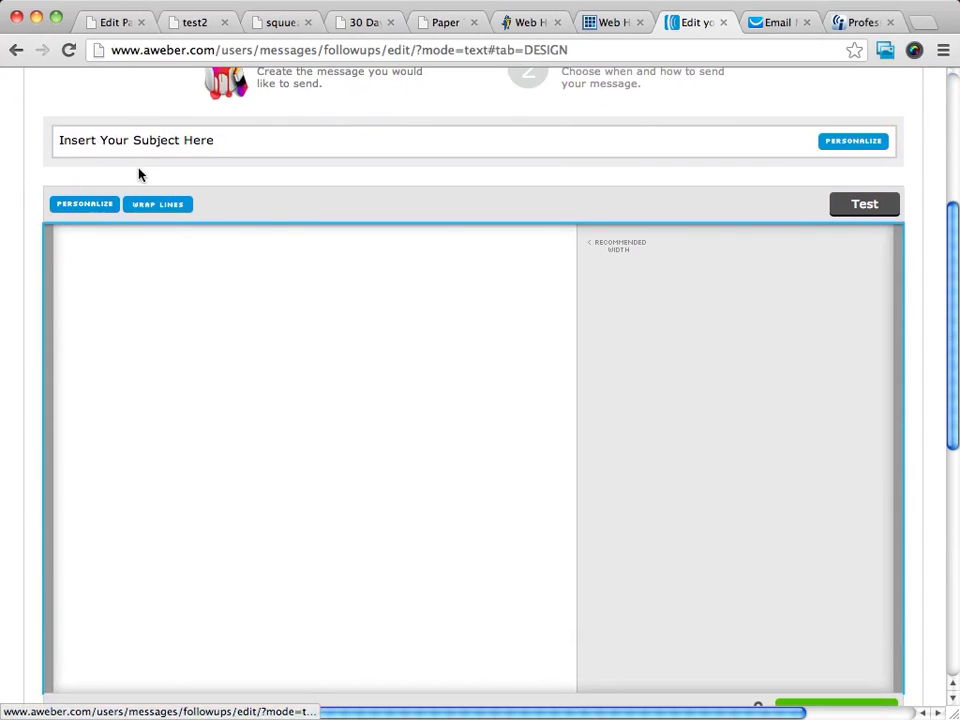
{"action": "left_click", "coordinate": [193, 146]}
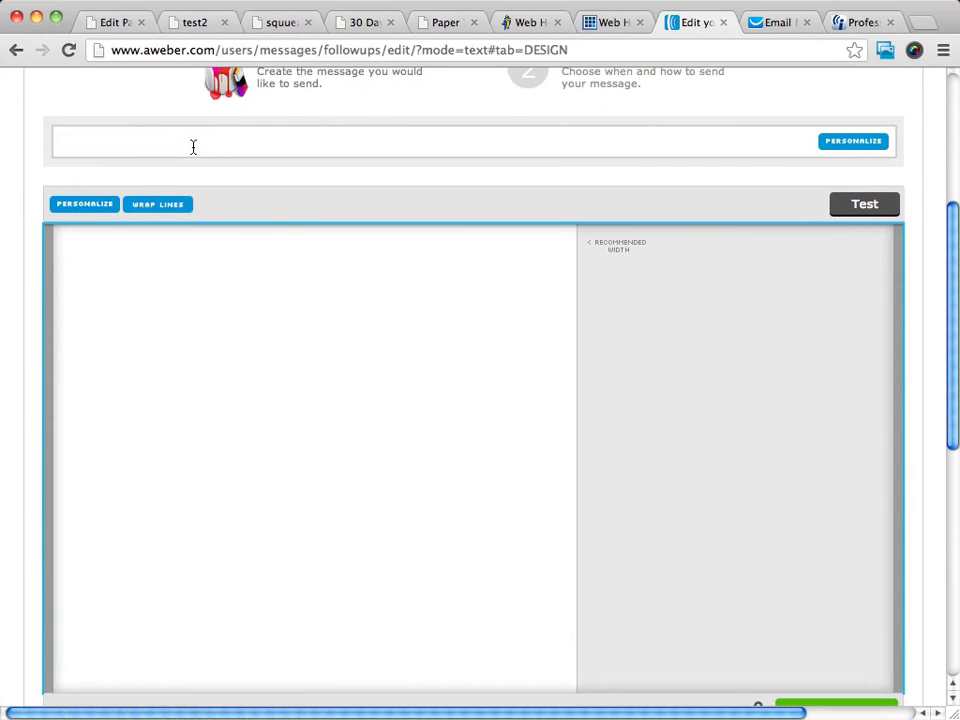
{"action": "type", "text": "Th"}
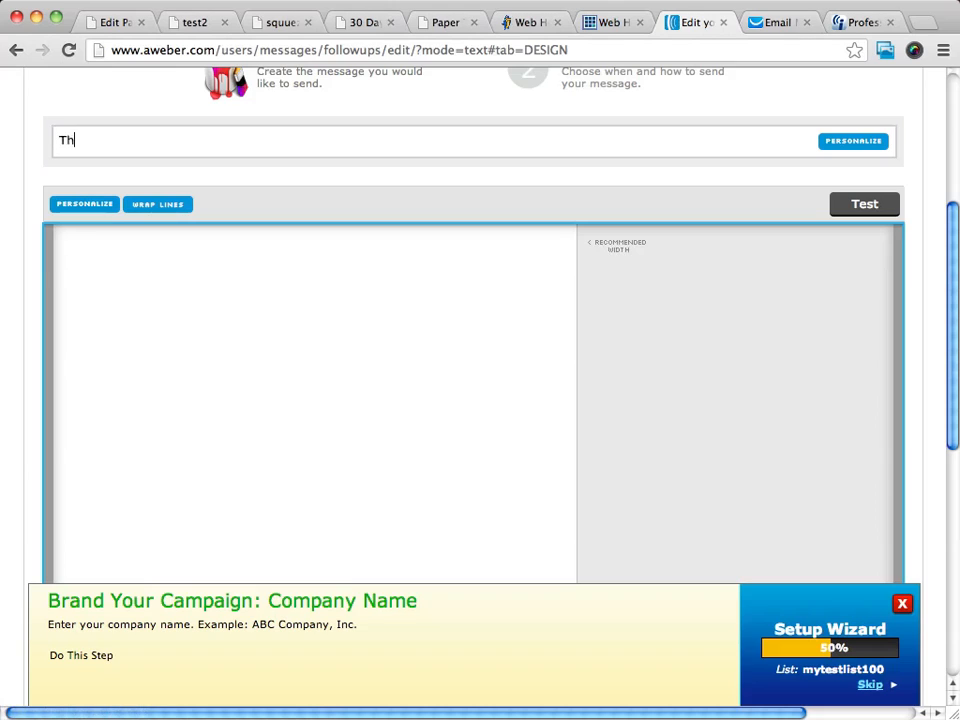
{"action": "type", "text": "anks for Signing Up"}
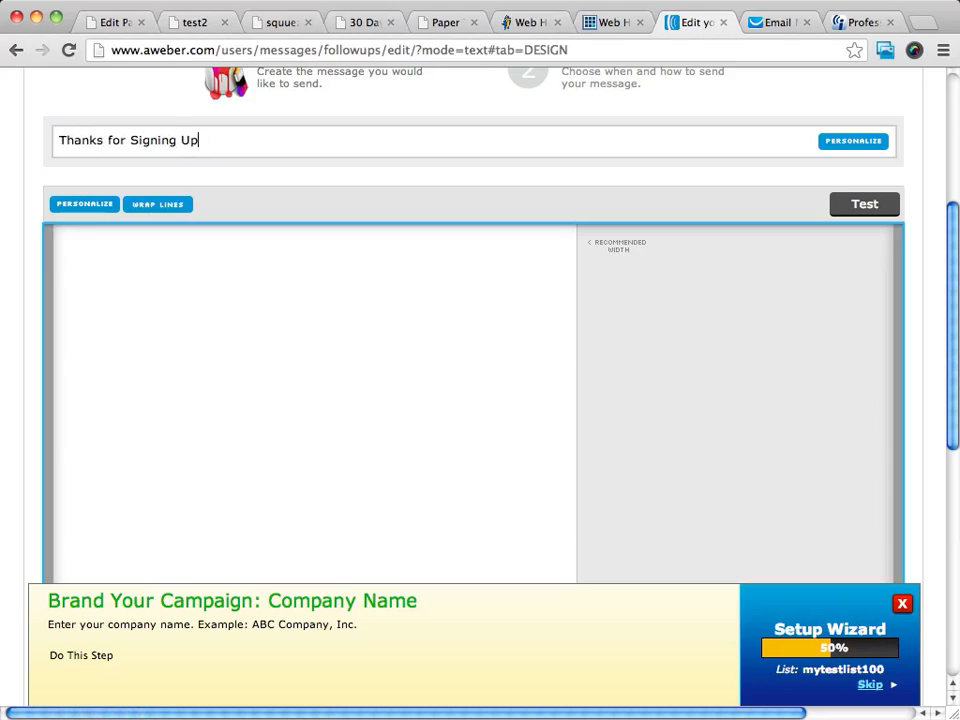
{"action": "type", "text": ", here Is Your D"}
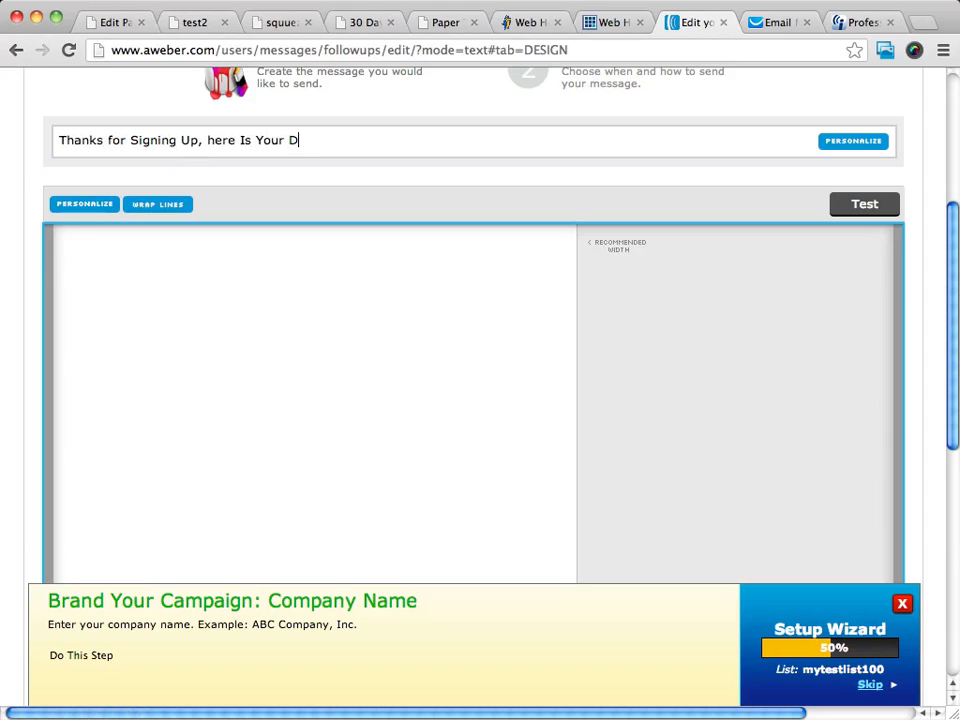
{"action": "type", "text": "ownload"}
{"action": "left_click", "coordinate": [208, 140]}
{"action": "key", "text": "Delete"}
{"action": "type", "text": "H"}
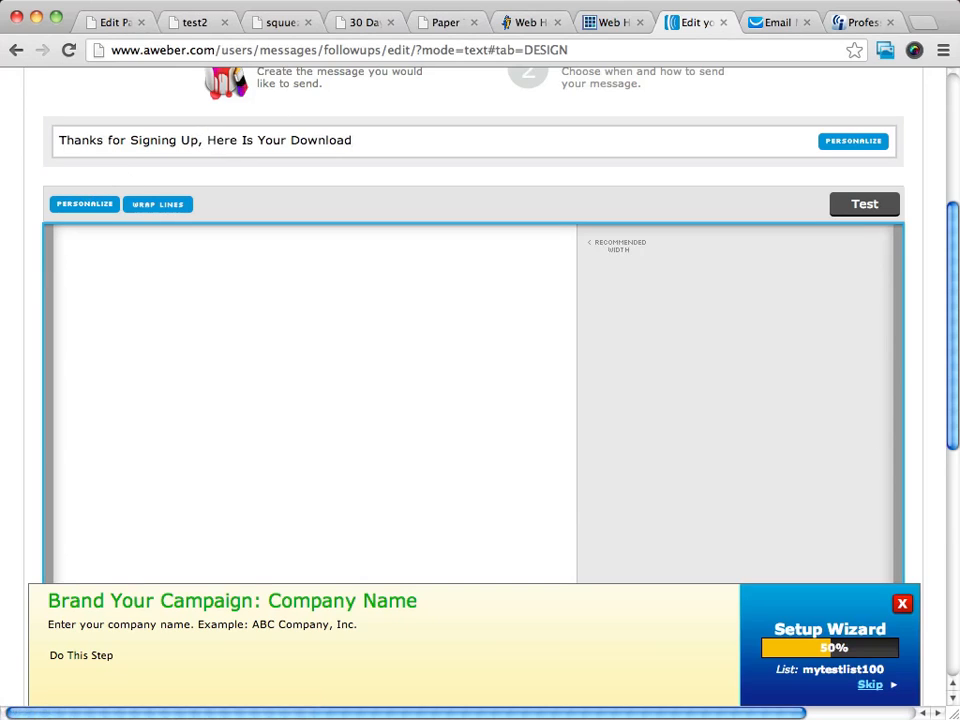
Step: Write the message body "Here is your download, thank them for signing up", a "lin" line, and "thanks" with the sender's first name
{"action": "scroll", "coordinate": [411, 300], "scroll_direction": "down", "scroll_amount": 3}
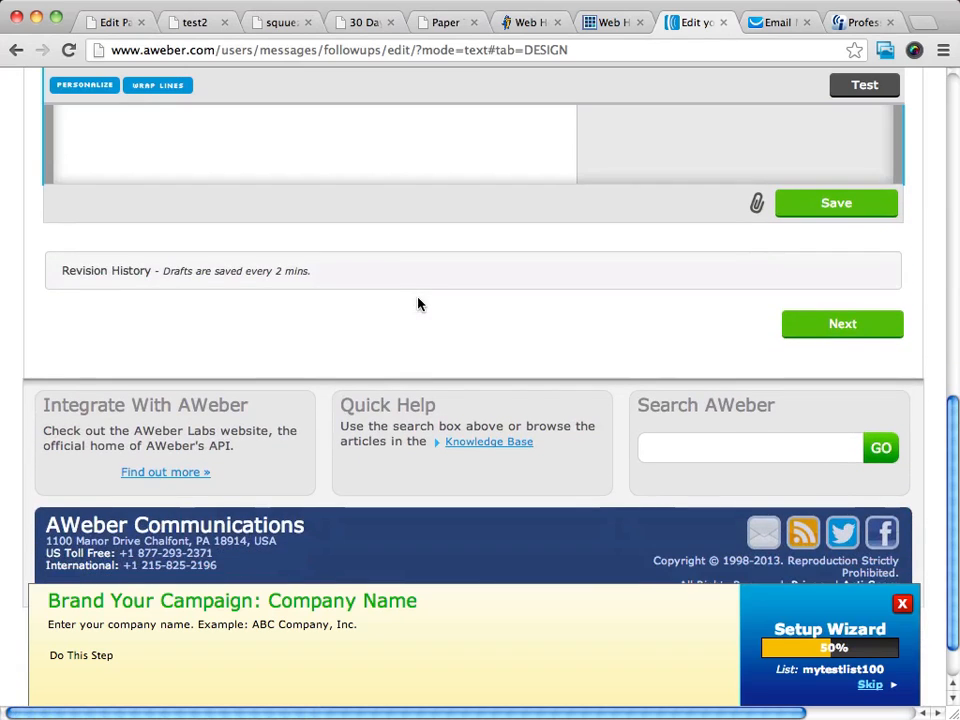
{"action": "scroll", "coordinate": [418, 304], "scroll_direction": "up", "scroll_amount": 15}
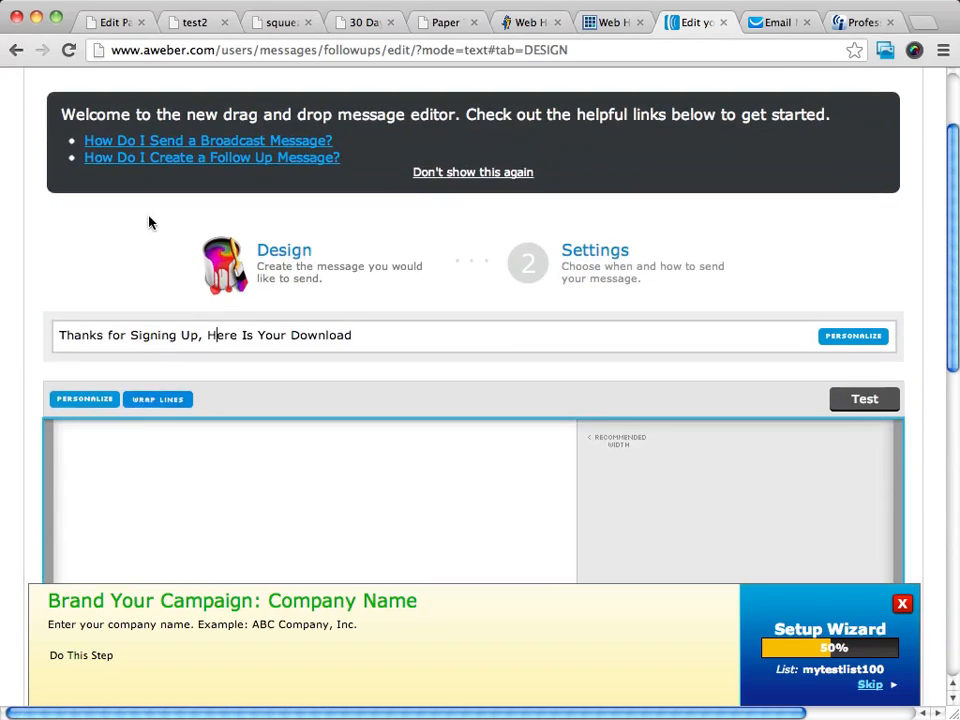
{"action": "left_click", "coordinate": [194, 456]}
{"action": "type", "text": "Here is yo"}
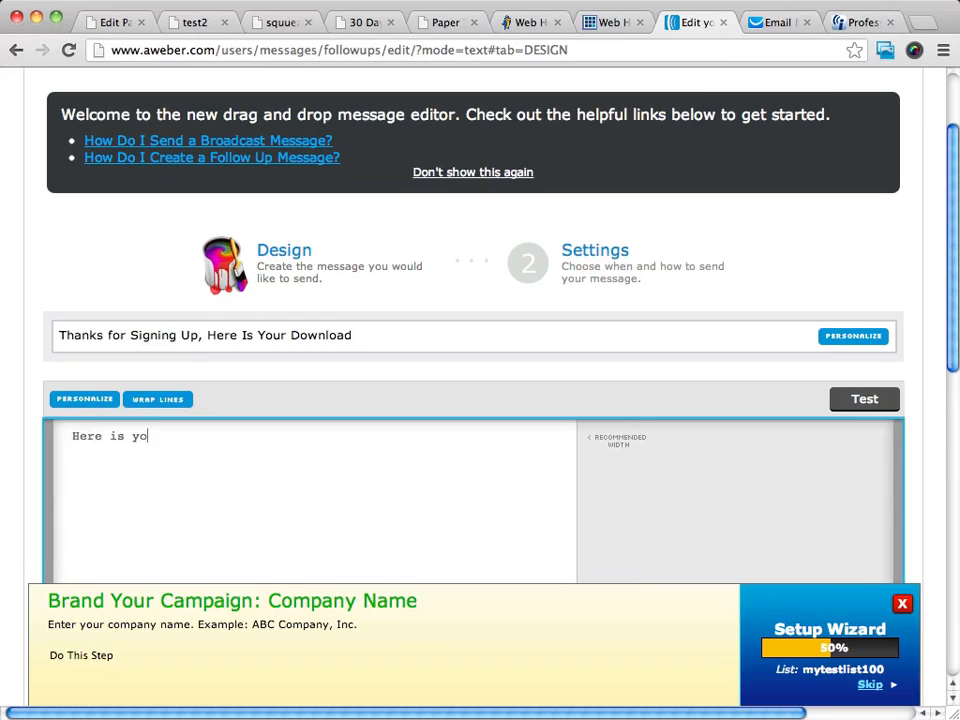
{"action": "type", "text": "ur download, thank them"}
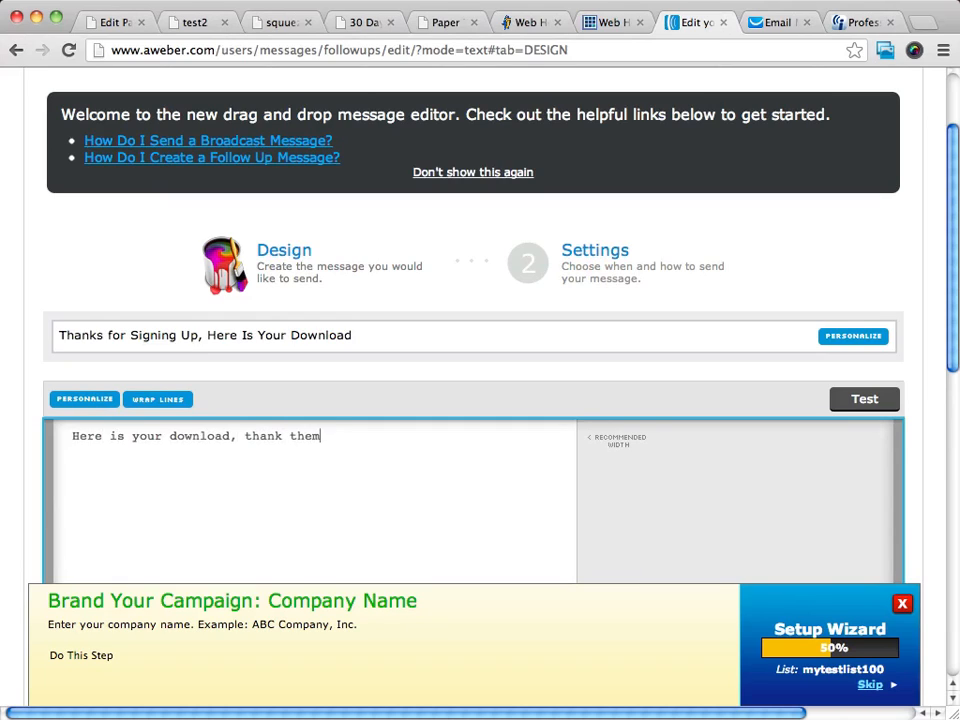
{"action": "type", "text": " for signing upo"}
{"action": "key", "text": "BackSpace"}
{"action": "type", "text": "p"}
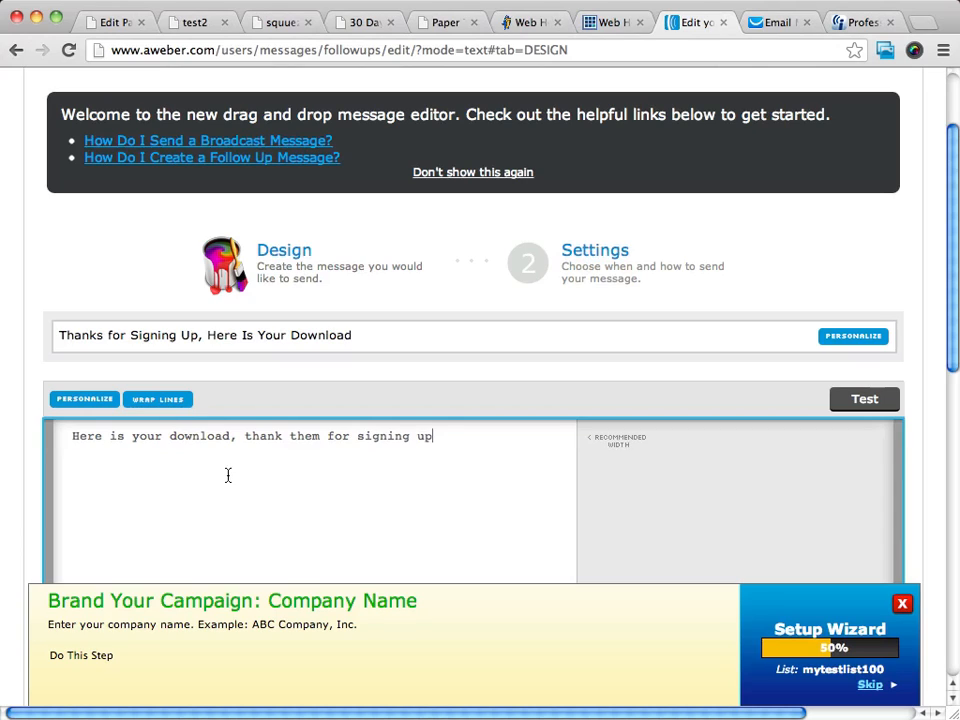
{"action": "key", "text": "Return"}
{"action": "key", "text": "Return"}
{"action": "type", "text": "lin  "}
{"action": "type", "text": "thanks"}
{"action": "key", "text": "Return"}
{"action": "type", "text": "Mark"}
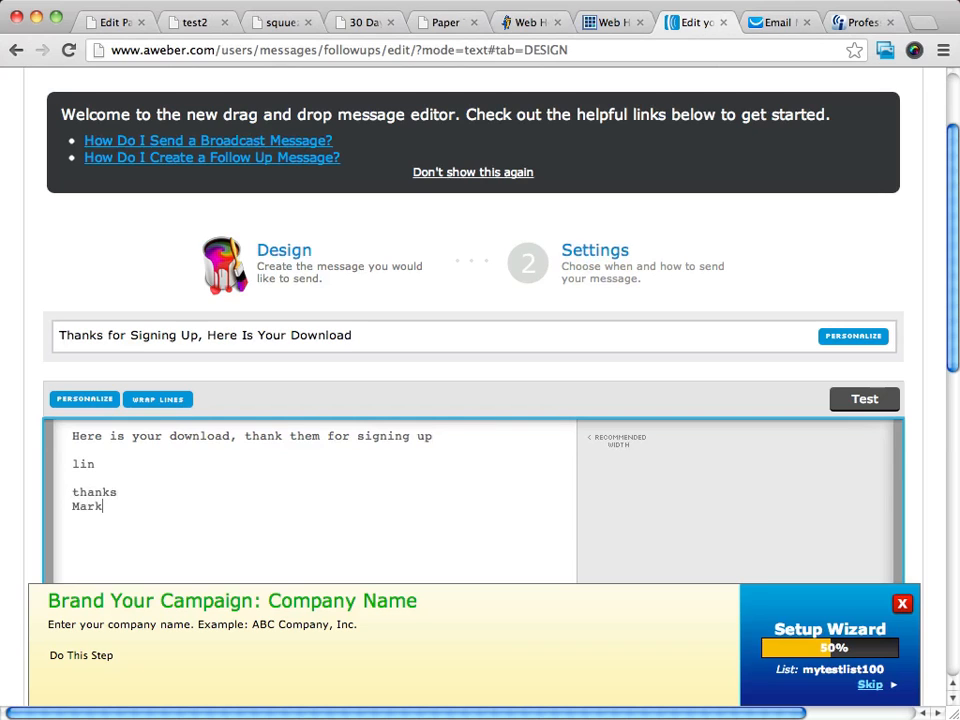
Step: Continue to the message's settings, keep click tracking on, and save and exit the message
{"action": "scroll", "coordinate": [482, 364], "scroll_direction": "down", "scroll_amount": 3}
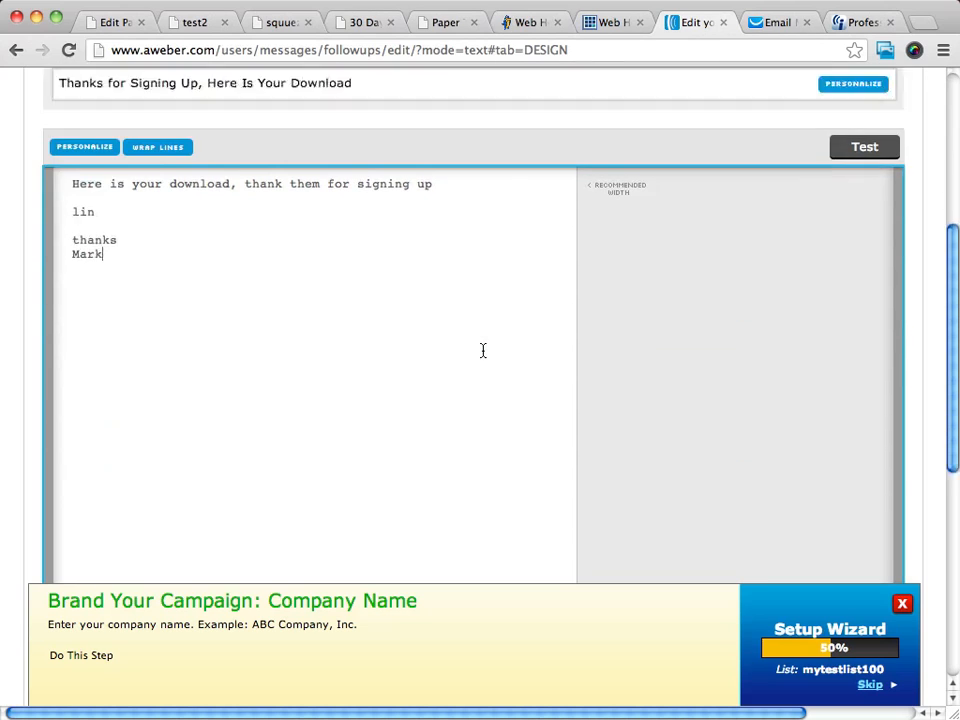
{"action": "scroll", "coordinate": [482, 350], "scroll_direction": "down", "scroll_amount": 5}
{"action": "scroll", "coordinate": [484, 354], "scroll_direction": "up", "scroll_amount": 2}
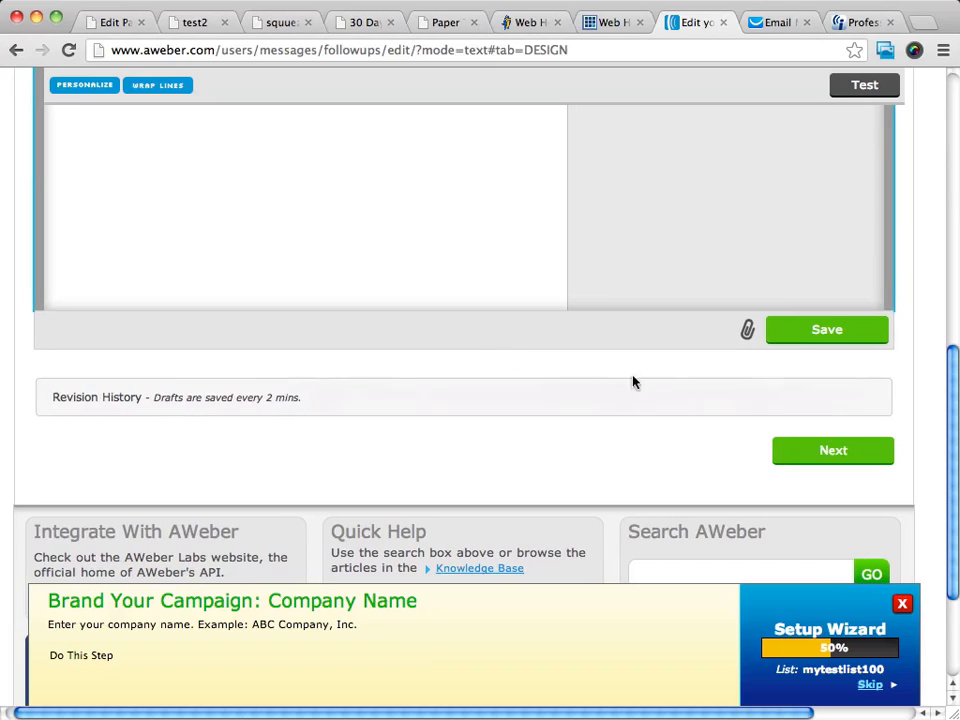
{"action": "left_click", "coordinate": [857, 458]}
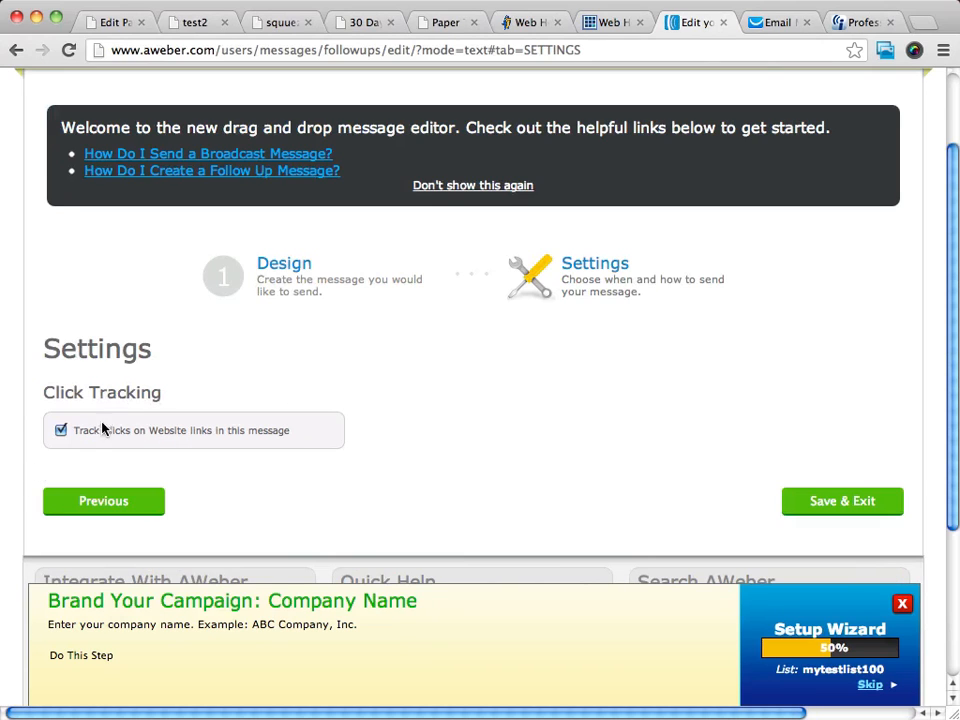
{"action": "scroll", "coordinate": [94, 427], "scroll_direction": "right", "scroll_amount": 1}
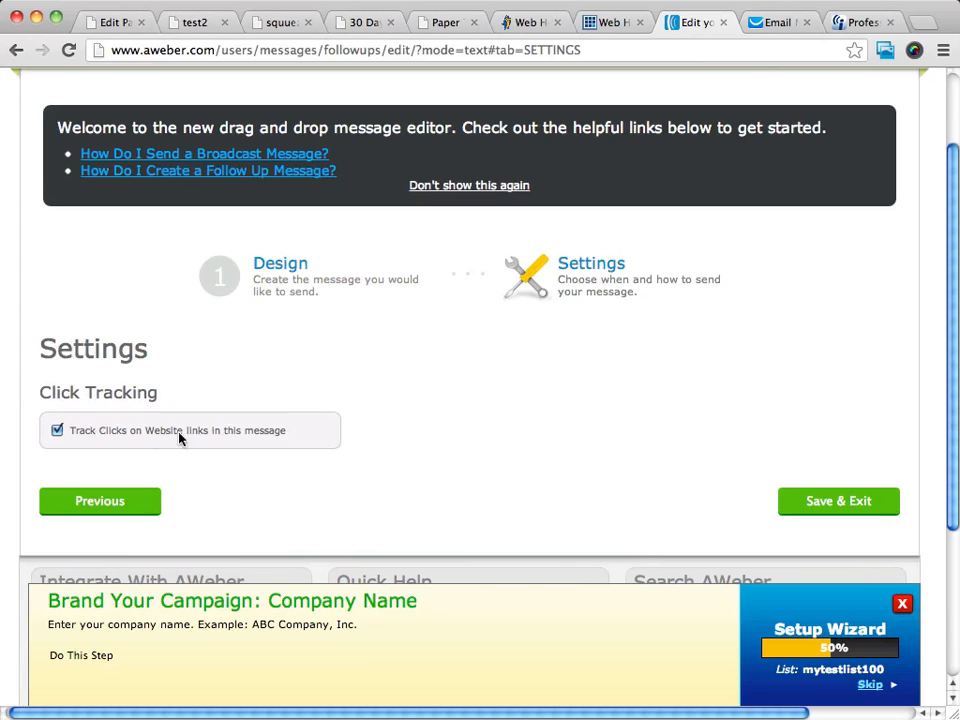
{"action": "left_click", "coordinate": [839, 503]}
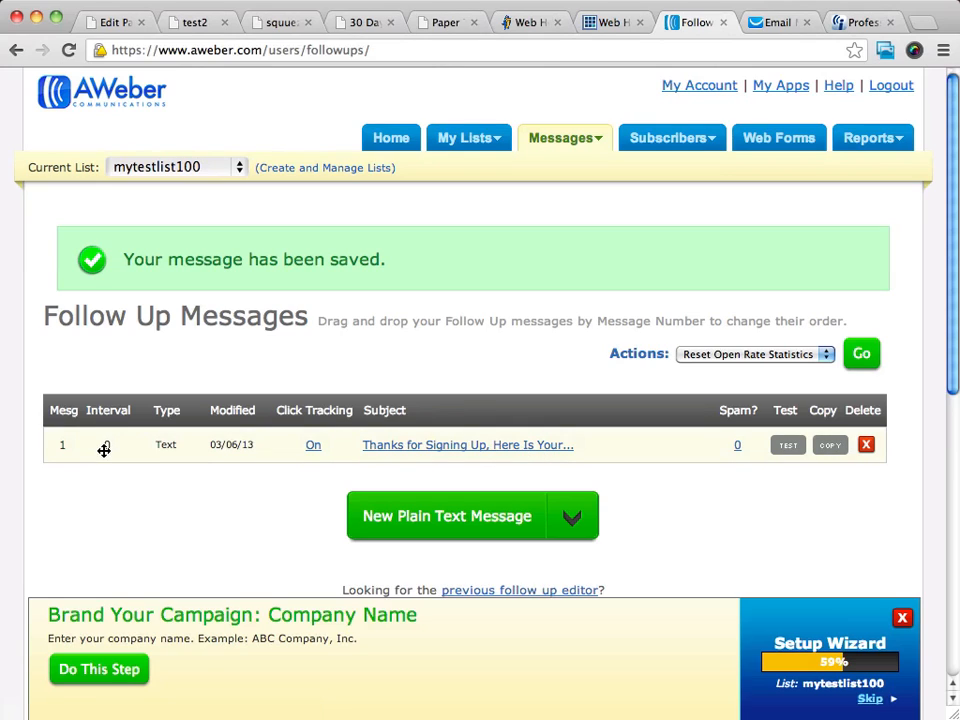
Step: Create a second plain text follow up message for the list
{"action": "left_click", "coordinate": [569, 519]}
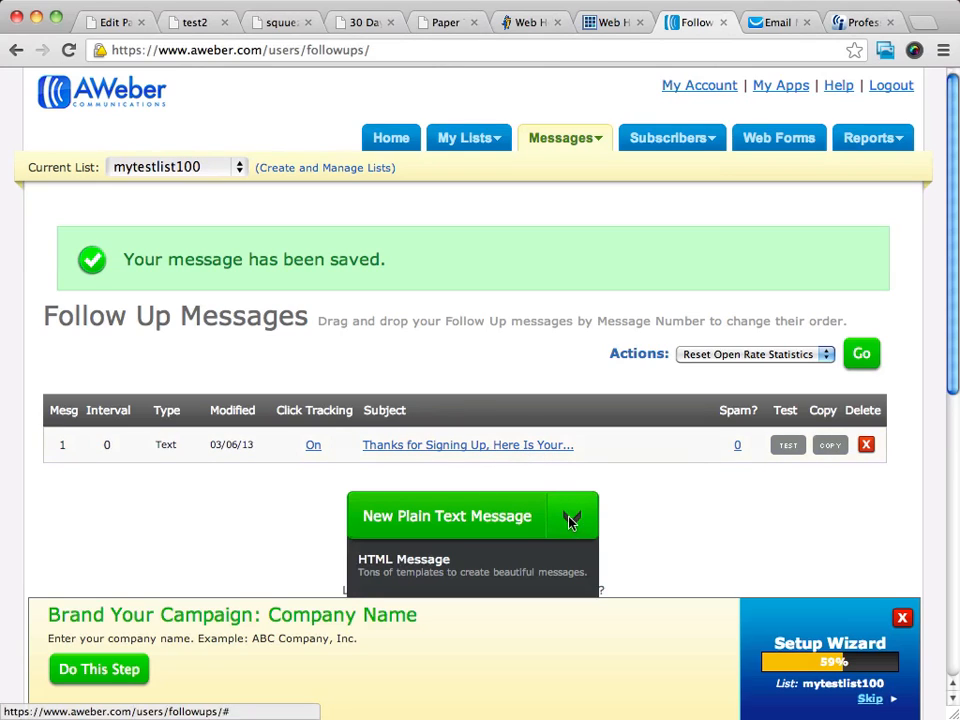
{"action": "scroll", "coordinate": [647, 525], "scroll_direction": "down", "scroll_amount": 3}
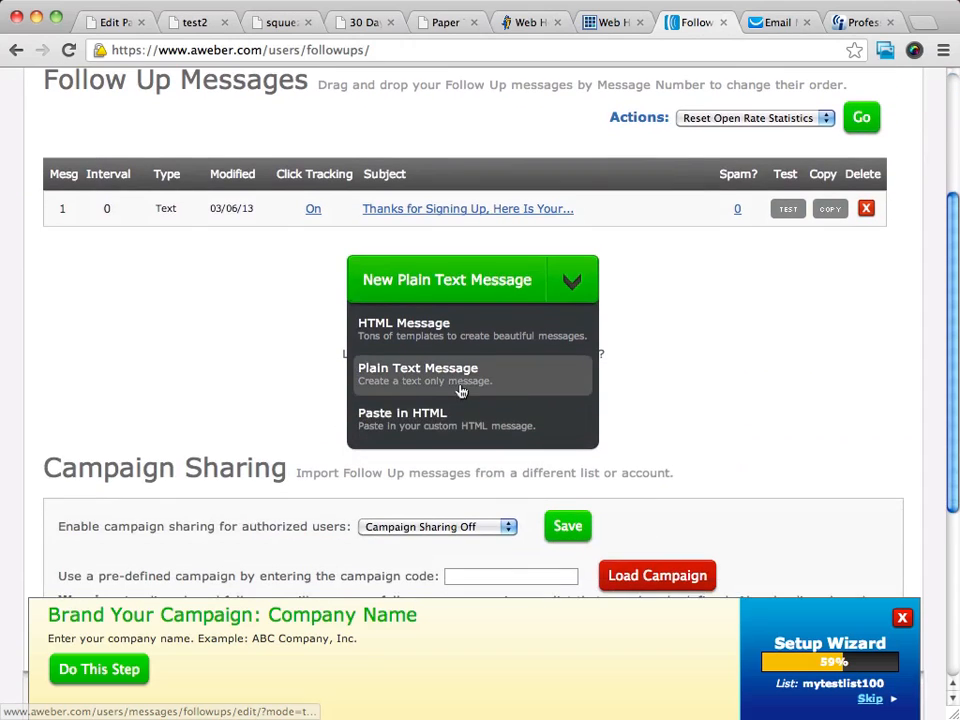
{"action": "left_click", "coordinate": [451, 380]}
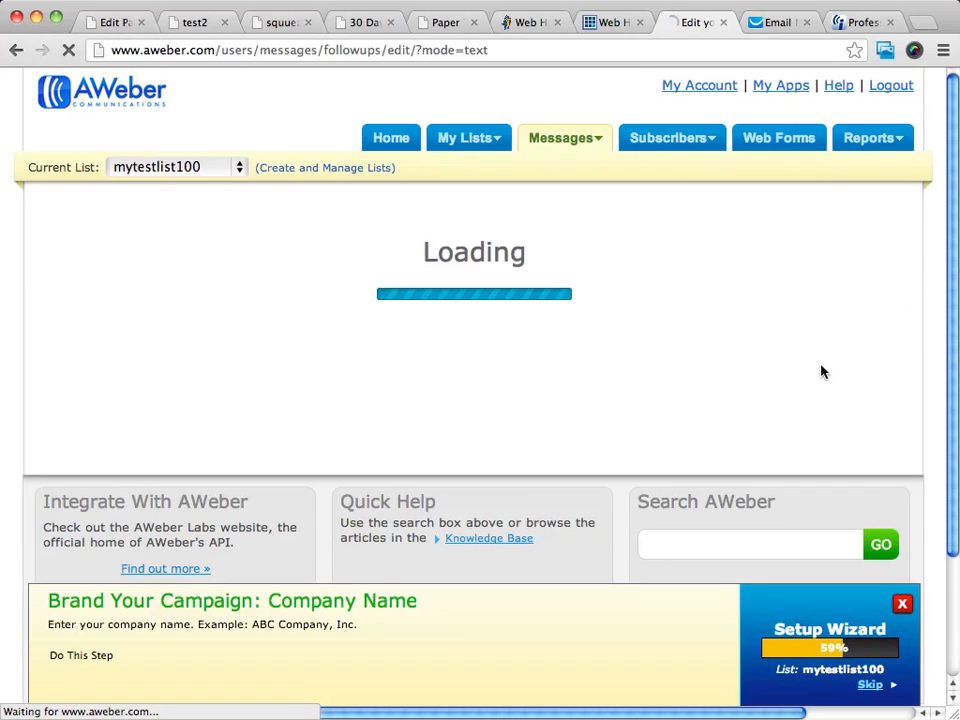
Step: Set the second message's subject to "This is a secon email"
{"action": "scroll", "coordinate": [837, 280], "scroll_direction": "down", "scroll_amount": 5}
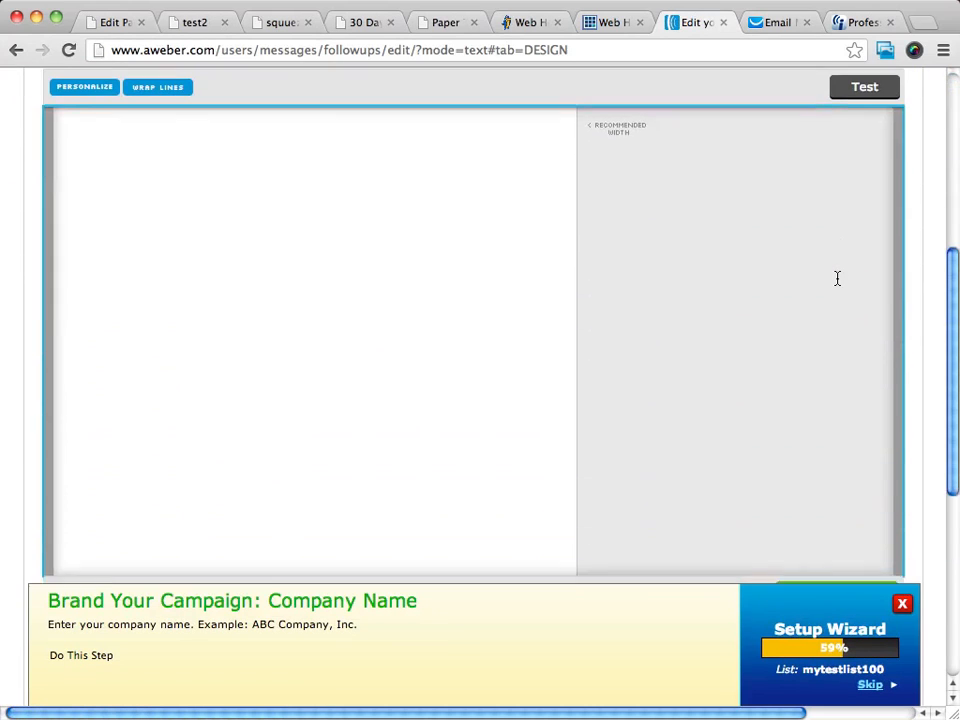
{"action": "scroll", "coordinate": [837, 280], "scroll_direction": "down", "scroll_amount": 5}
{"action": "scroll", "coordinate": [837, 280], "scroll_direction": "up", "scroll_amount": 8}
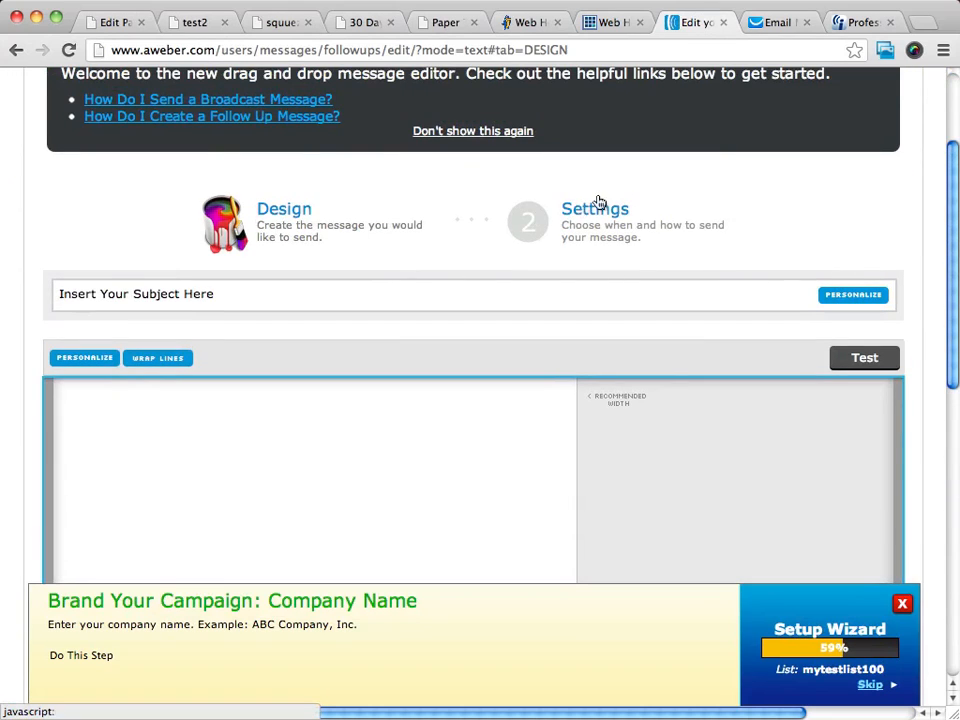
{"action": "scroll", "coordinate": [155, 240], "scroll_direction": "down", "scroll_amount": 2}
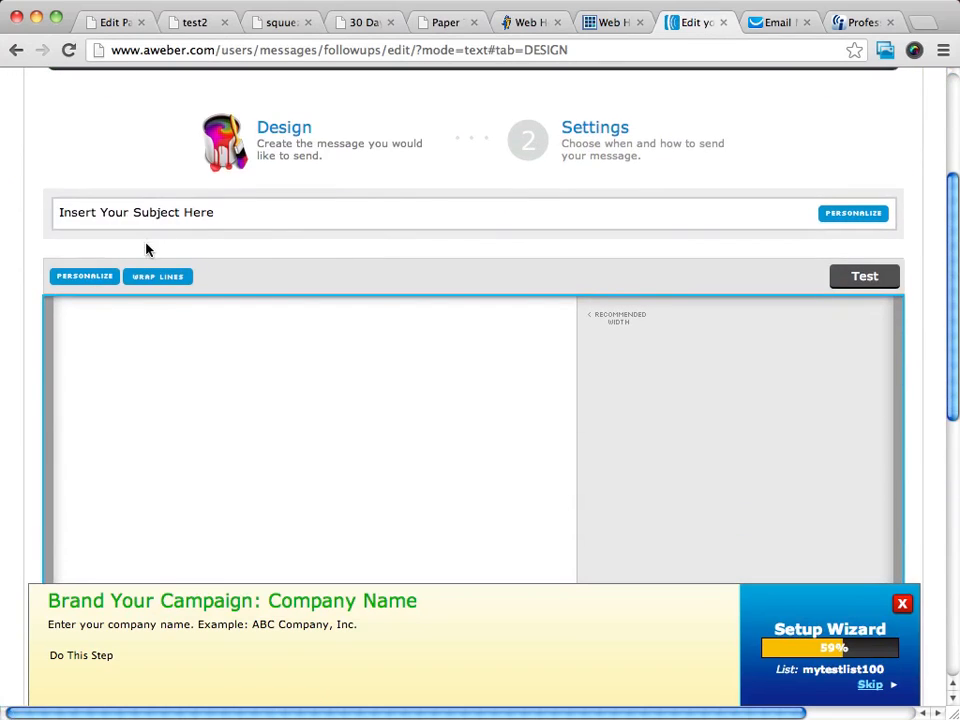
{"action": "left_click", "coordinate": [193, 213]}
{"action": "type", "text": "Th"}
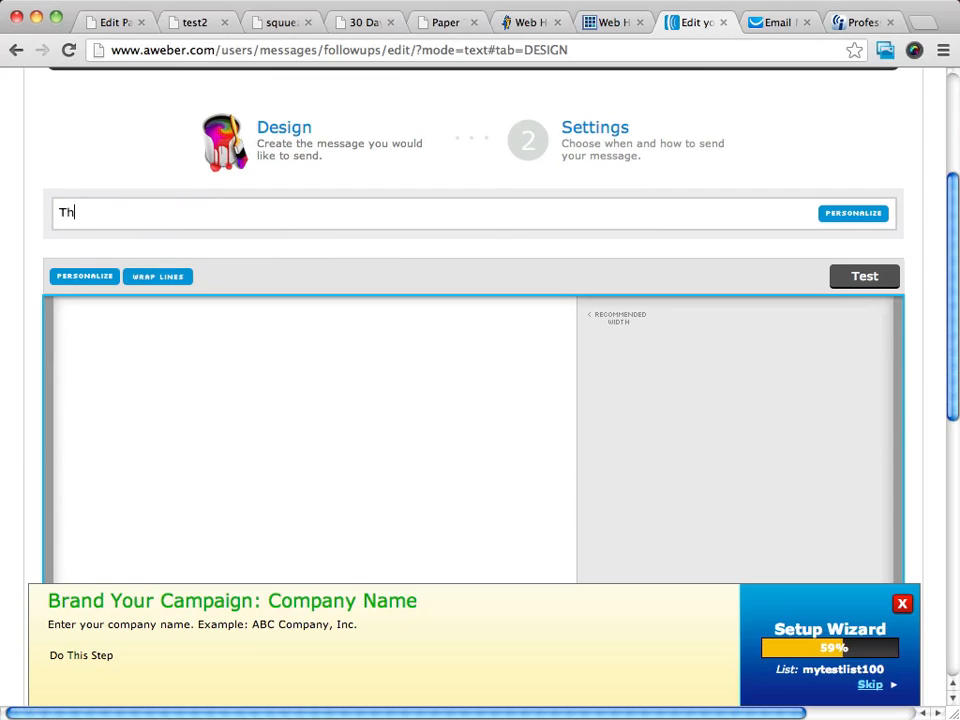
{"action": "type", "text": "is is a secon email"}
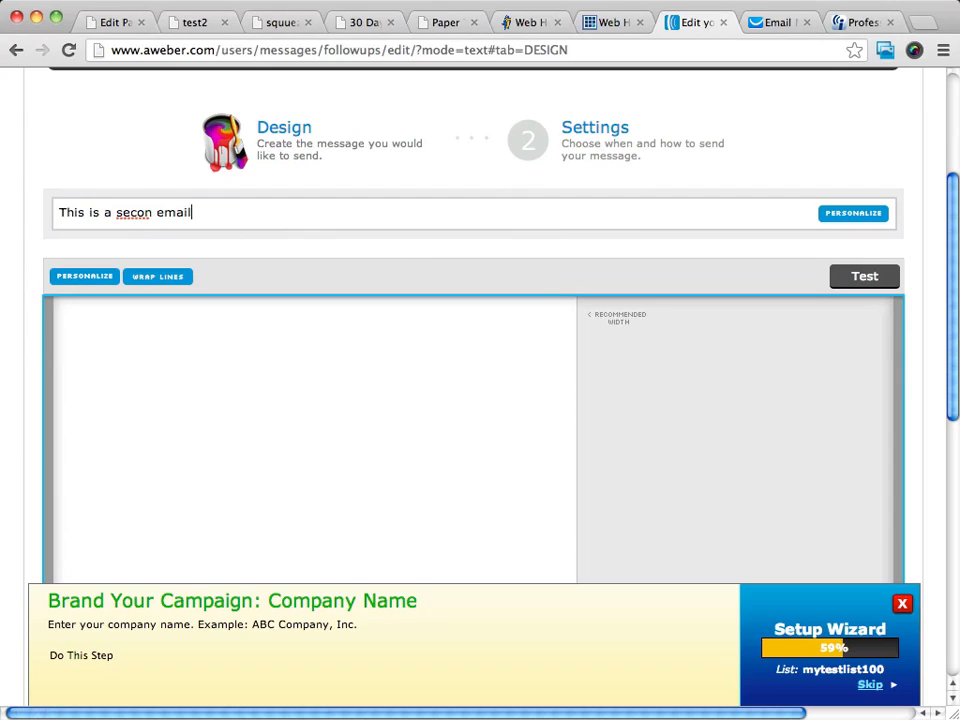
Step: Write the body "hi again message maybe promote your oto or just welcome them to your list and tell about yourself" and wrap its lines
{"action": "left_click", "coordinate": [165, 348]}
{"action": "type", "text": "hi again message may"}
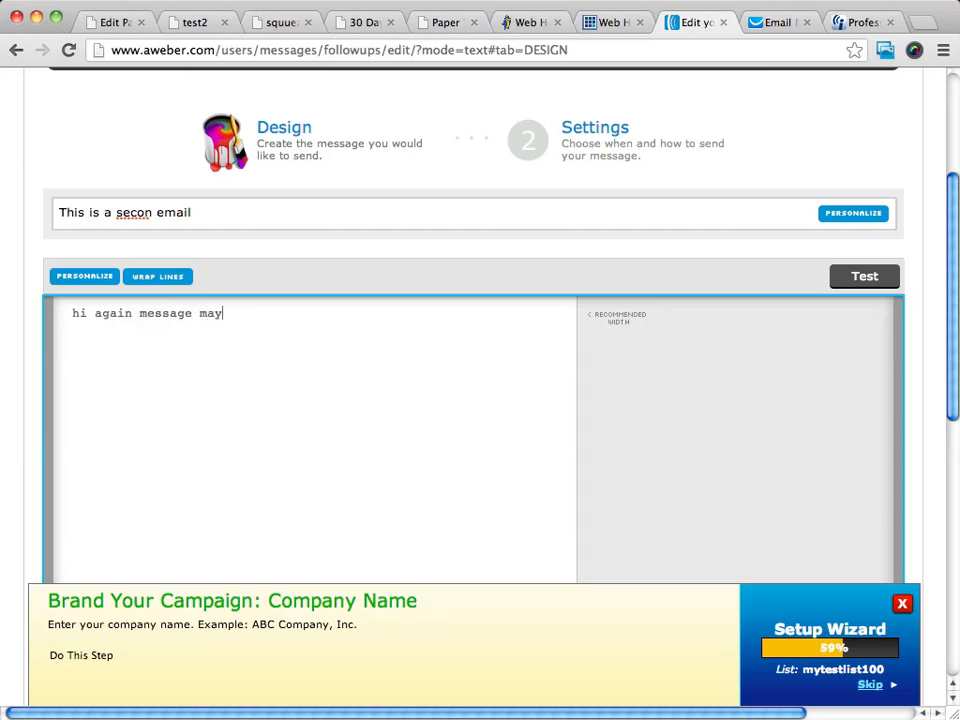
{"action": "type", "text": "be promote your oto"}
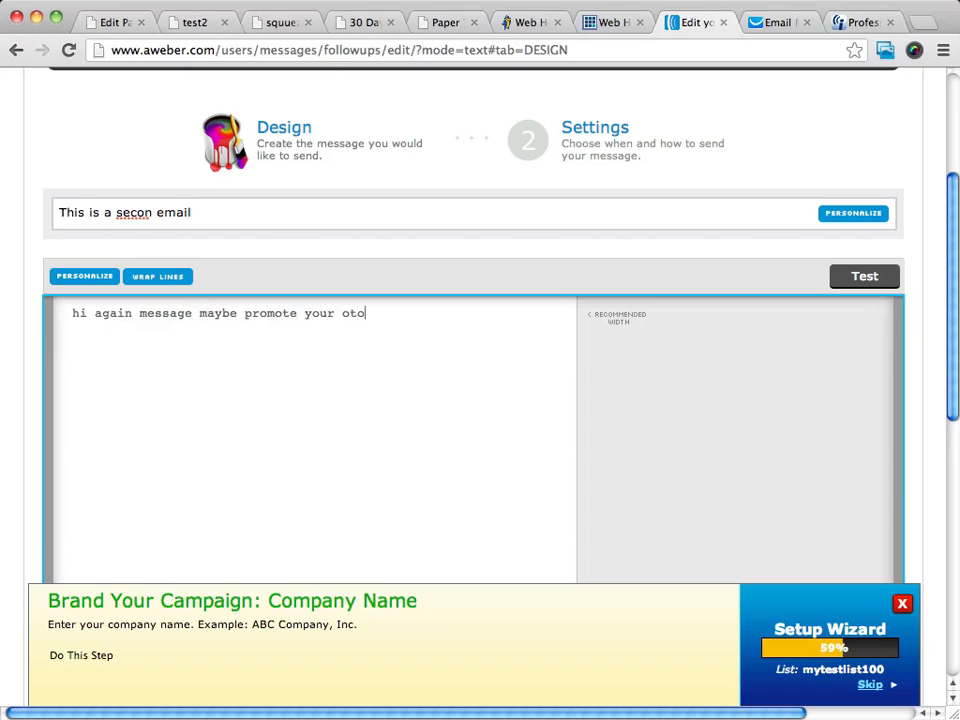
{"action": "type", "text": " or just welcome"}
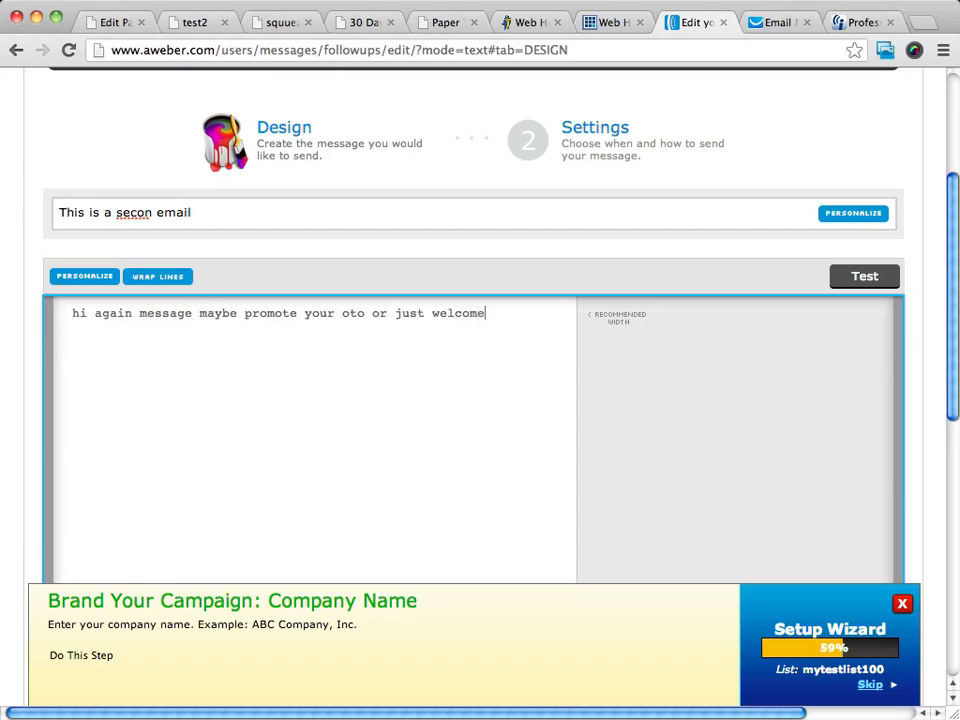
{"action": "type", "text": " them to your list and te"}
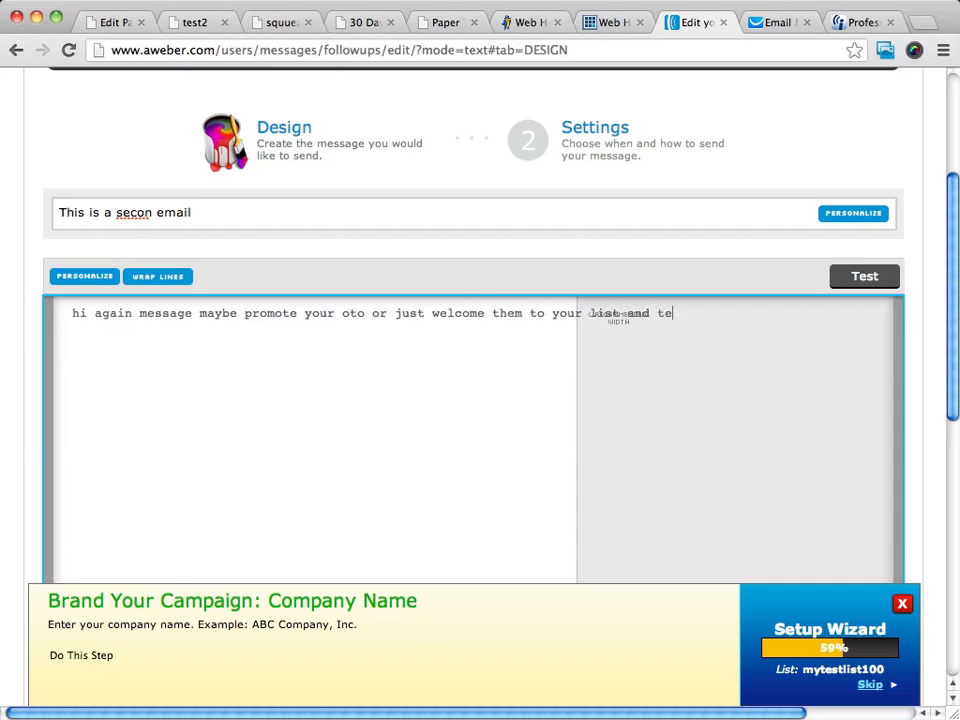
{"action": "type", "text": "ll about yourself"}
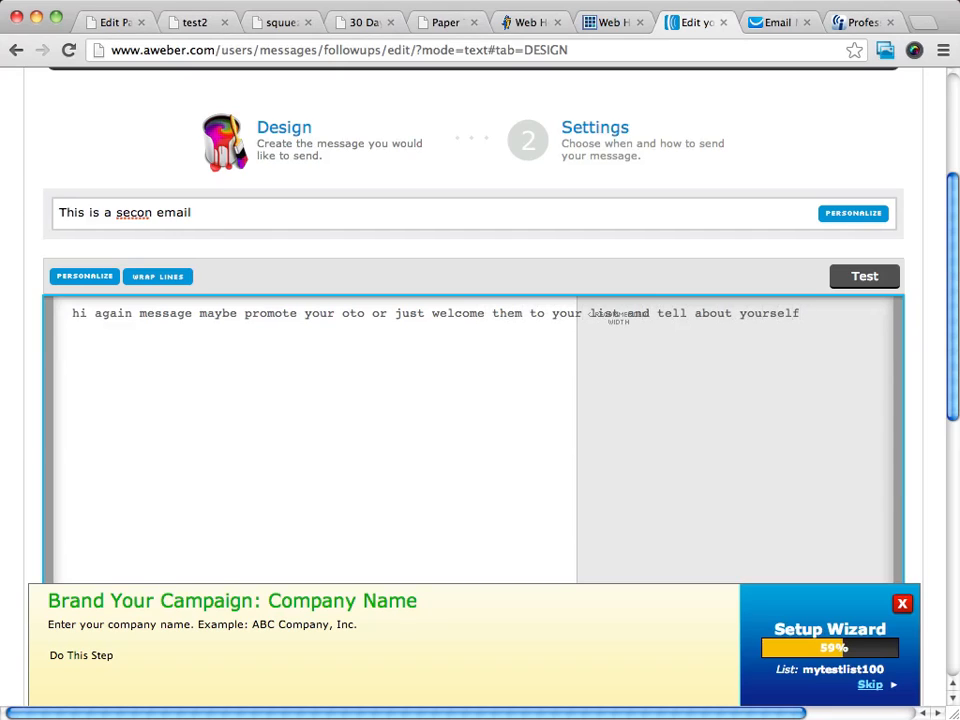
{"action": "left_click", "coordinate": [164, 277]}
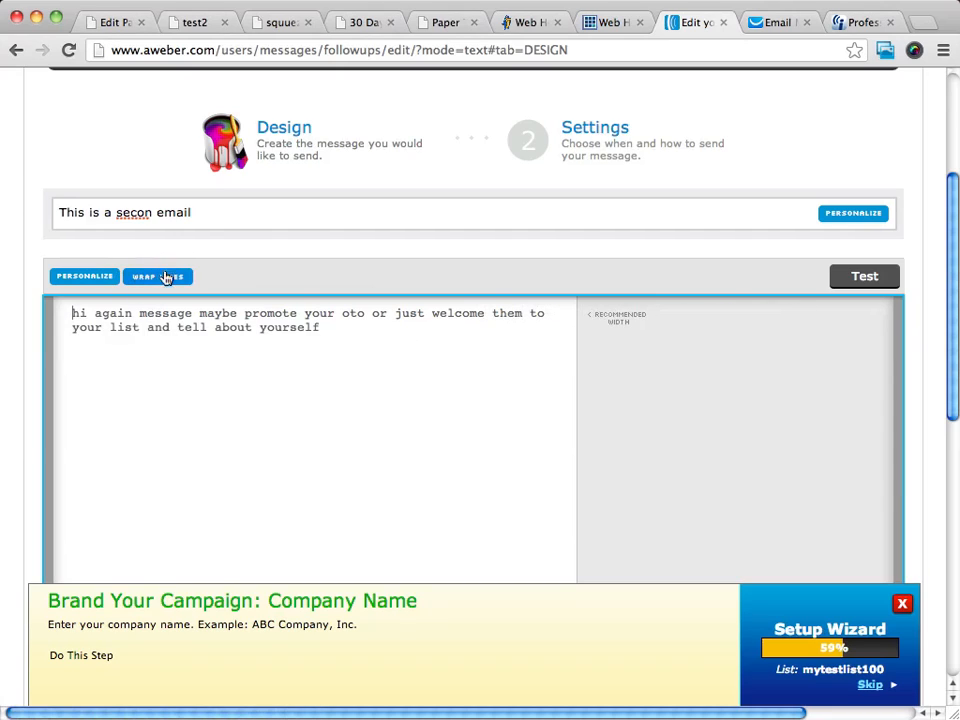
Step: Correct the message's subject to "This is a second email" and continue to the message's settings
{"action": "left_click", "coordinate": [151, 213]}
{"action": "type", "text": "d"}
{"action": "scroll", "coordinate": [591, 313], "scroll_direction": "down", "scroll_amount": 10}
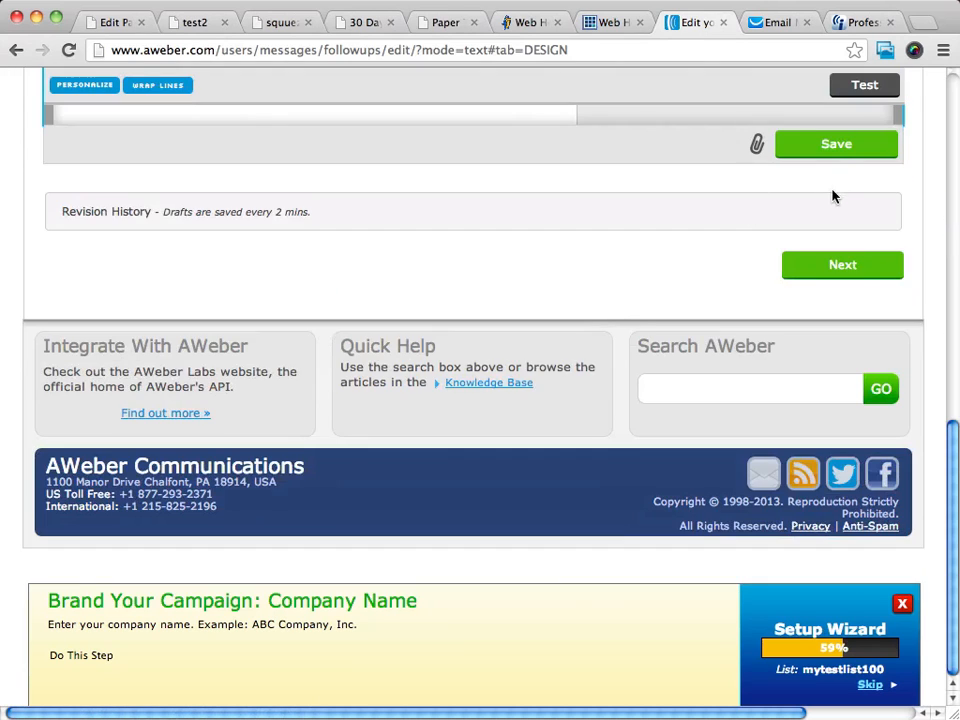
{"action": "left_click", "coordinate": [836, 264]}
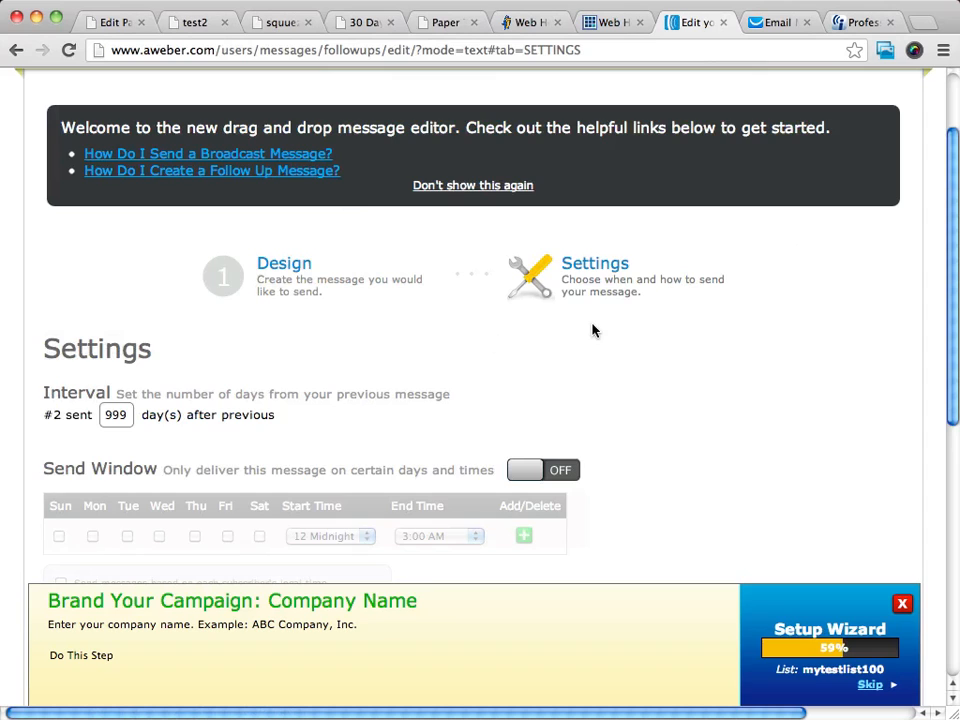
Step: Set the second message's interval to 1 day after the previous message
{"action": "scroll", "coordinate": [592, 330], "scroll_direction": "down", "scroll_amount": 2}
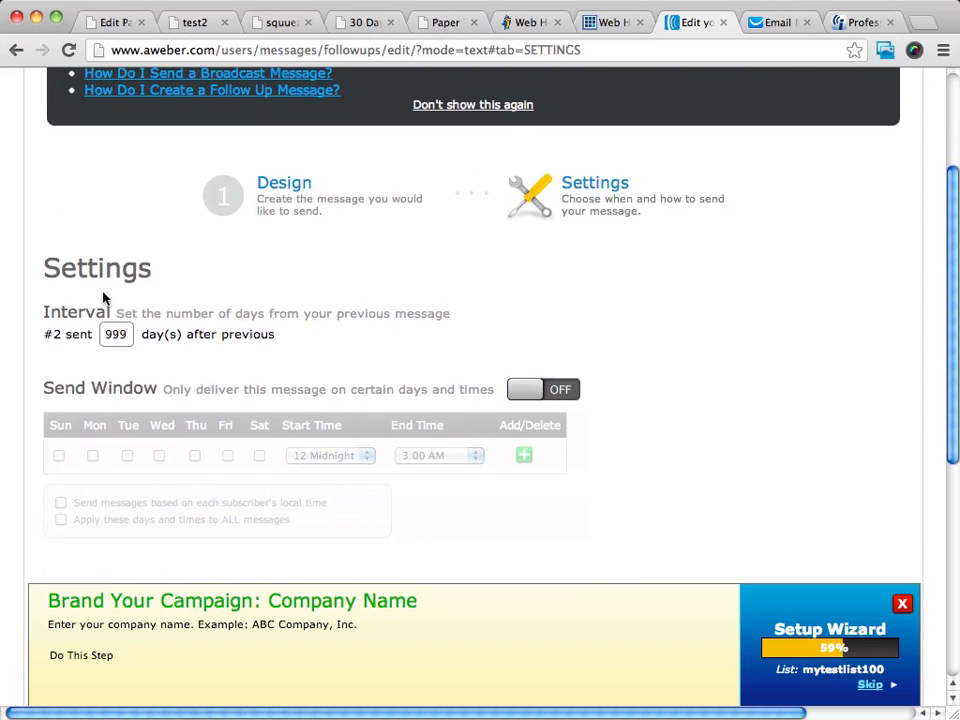
{"action": "scroll", "coordinate": [215, 297], "scroll_direction": "down", "scroll_amount": 2}
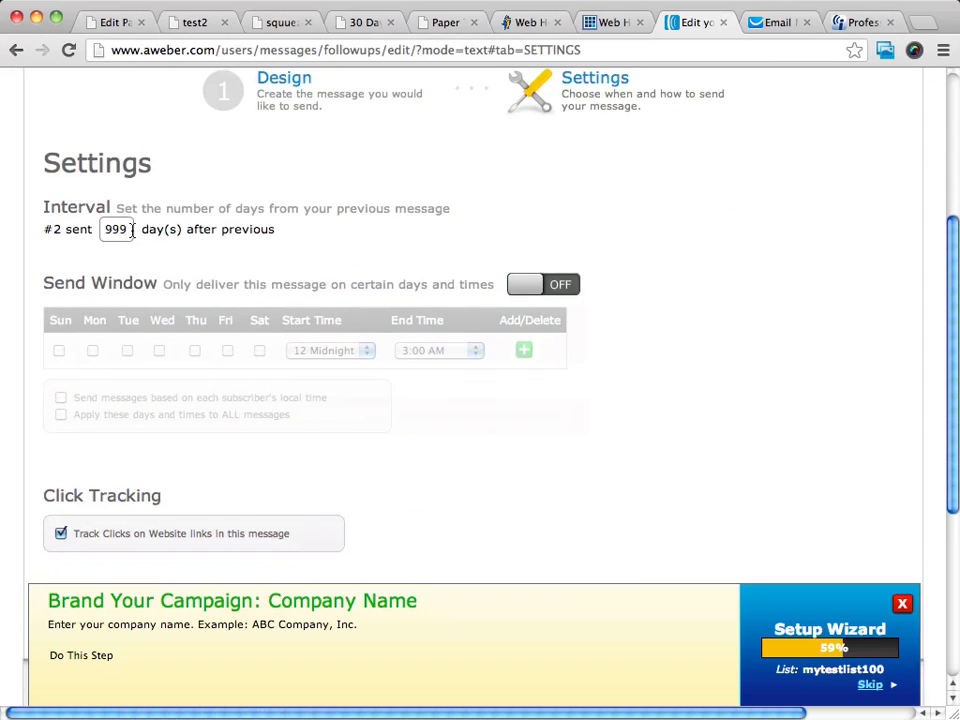
{"action": "left_click_drag", "start_coordinate": [132, 229], "coordinate": [95, 229]}
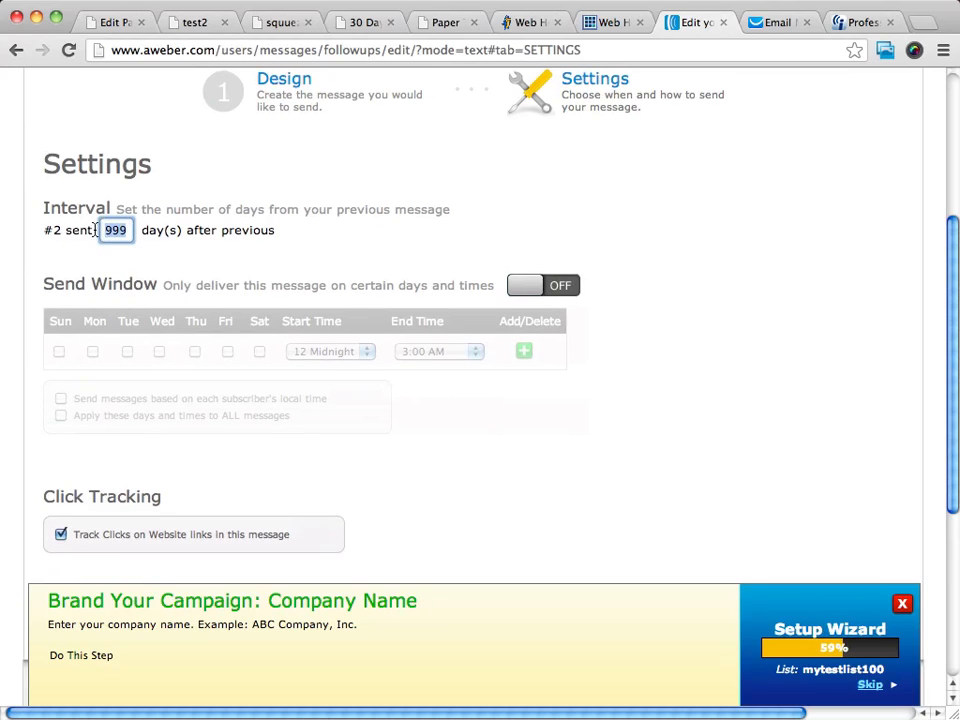
{"action": "type", "text": "1"}
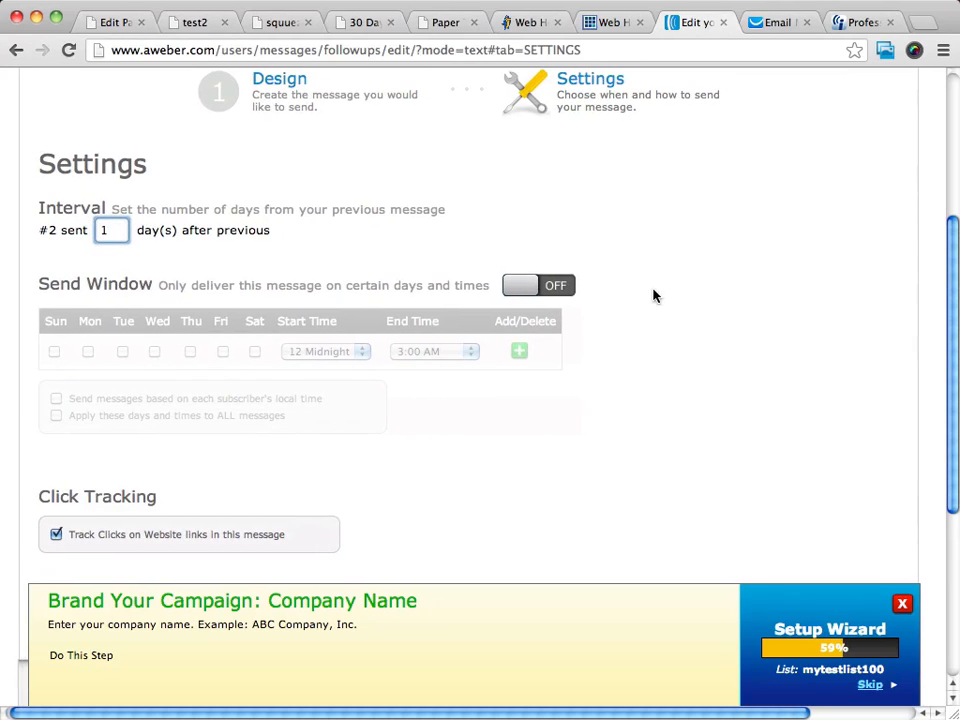
{"action": "left_click", "coordinate": [528, 288]}
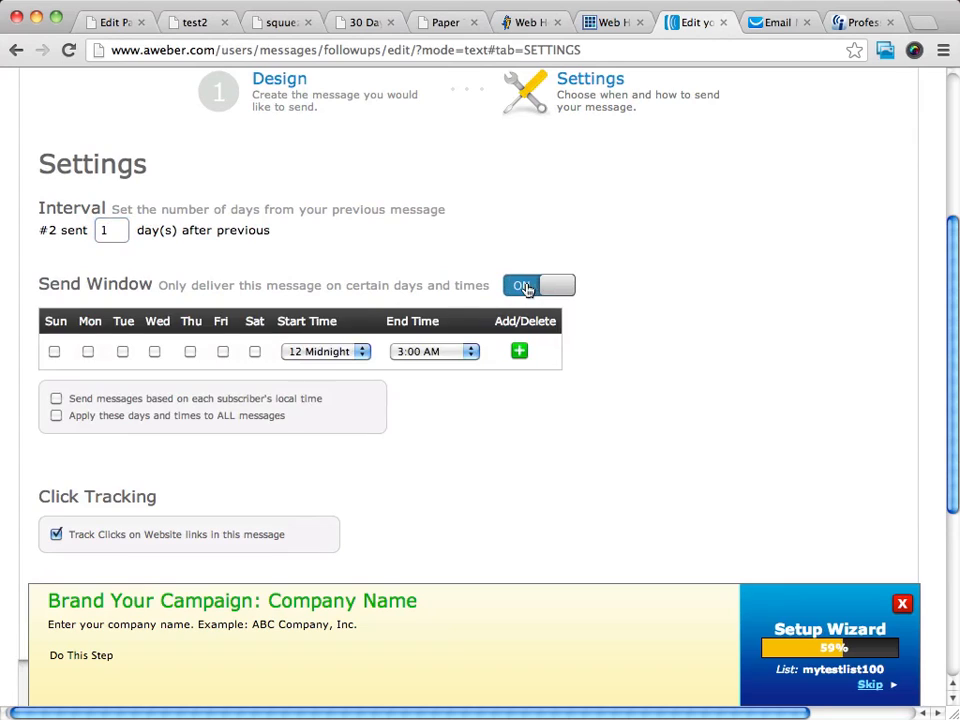
{"action": "scroll", "coordinate": [538, 290], "scroll_direction": "left", "scroll_amount": 1}
{"action": "left_click", "coordinate": [548, 289]}
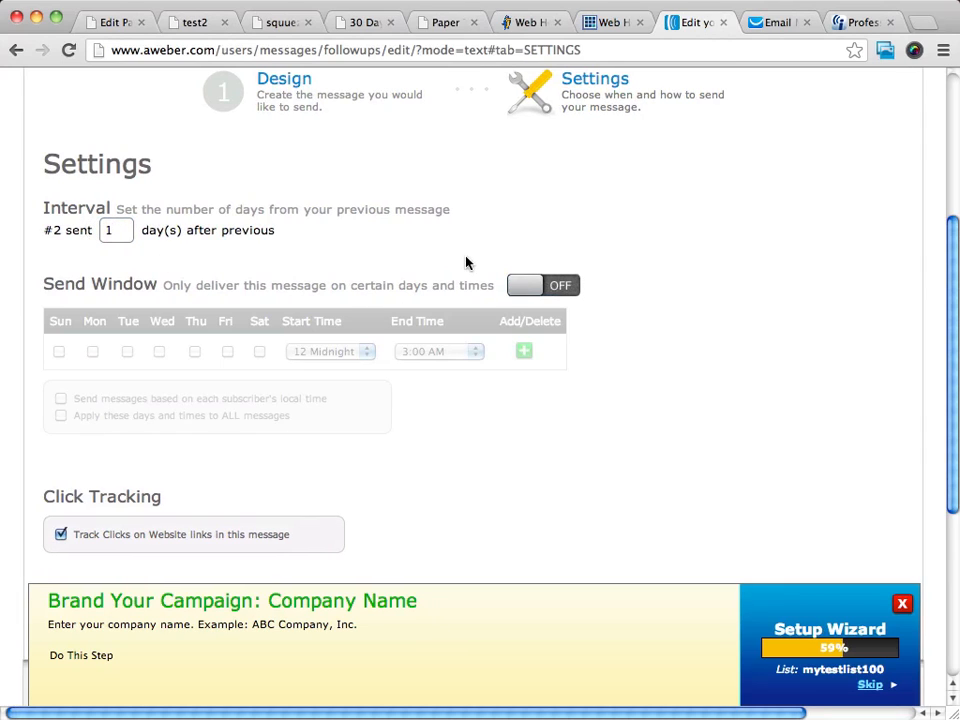
Step: Turn on the second message's send window, keep its start time at 12 Midnight, and save and exit the message
{"action": "scroll", "coordinate": [465, 261], "scroll_direction": "down", "scroll_amount": 3}
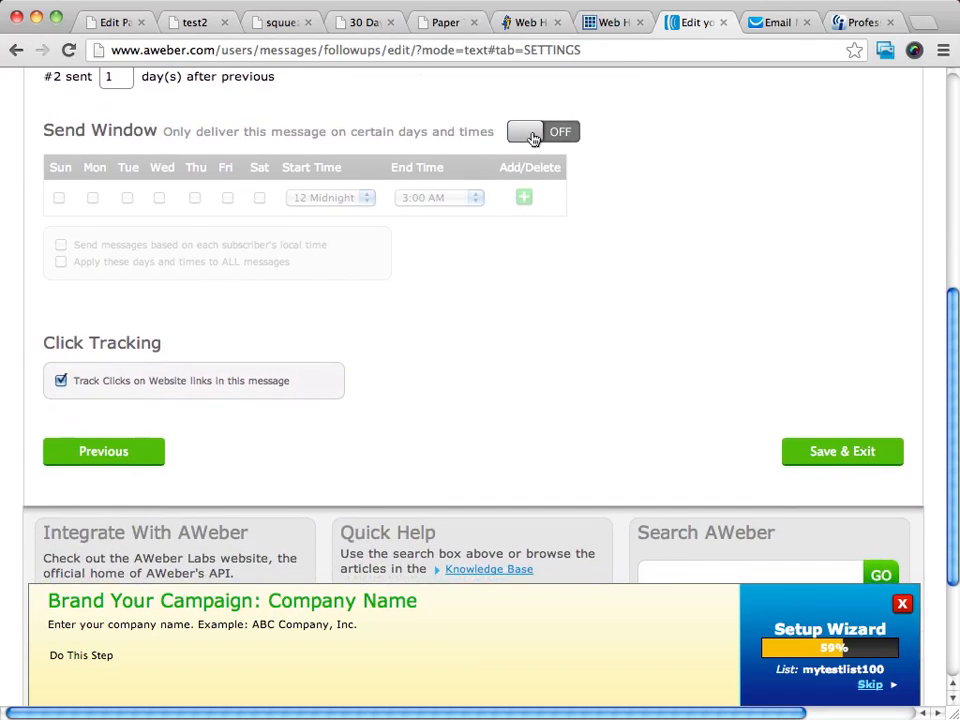
{"action": "left_click", "coordinate": [532, 130]}
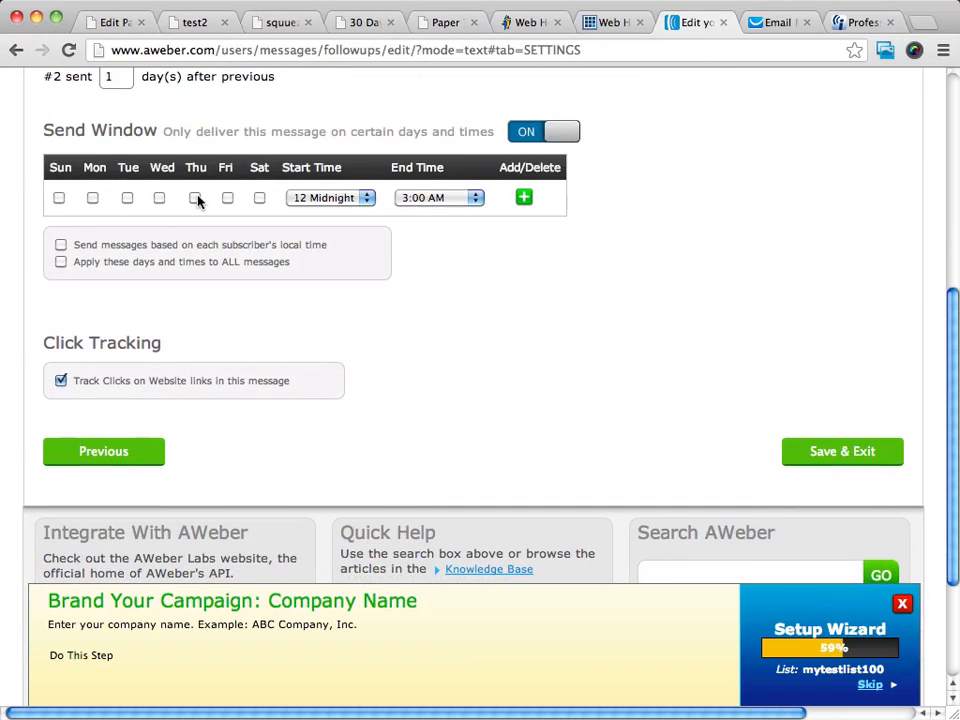
{"action": "left_click", "coordinate": [329, 198]}
{"action": "left_click", "coordinate": [329, 198]}
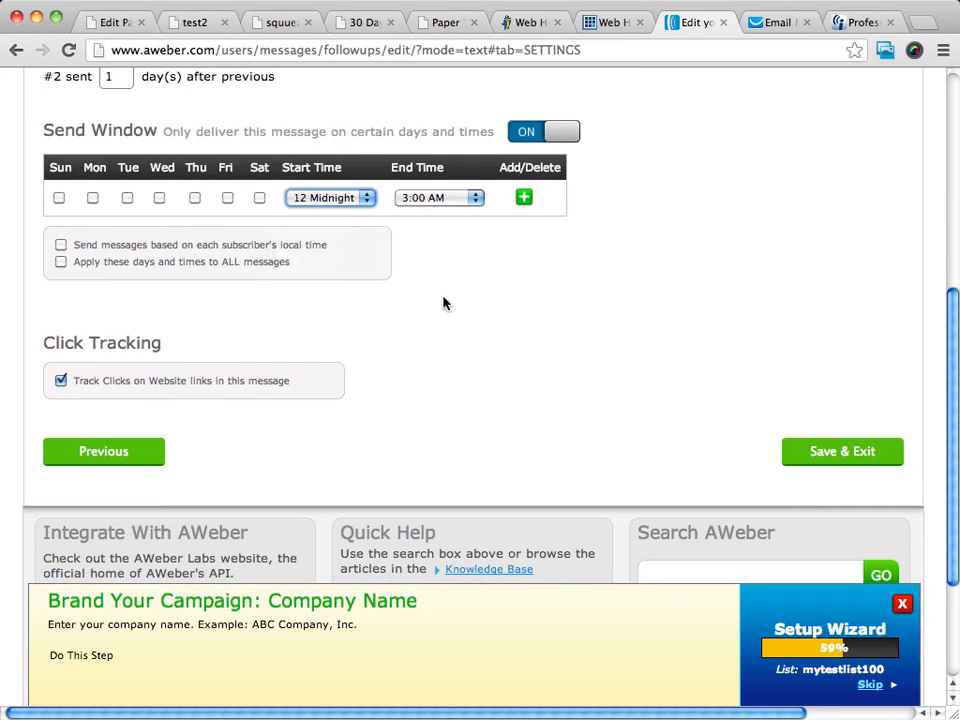
{"action": "scroll", "coordinate": [444, 303], "scroll_direction": "up", "scroll_amount": 5}
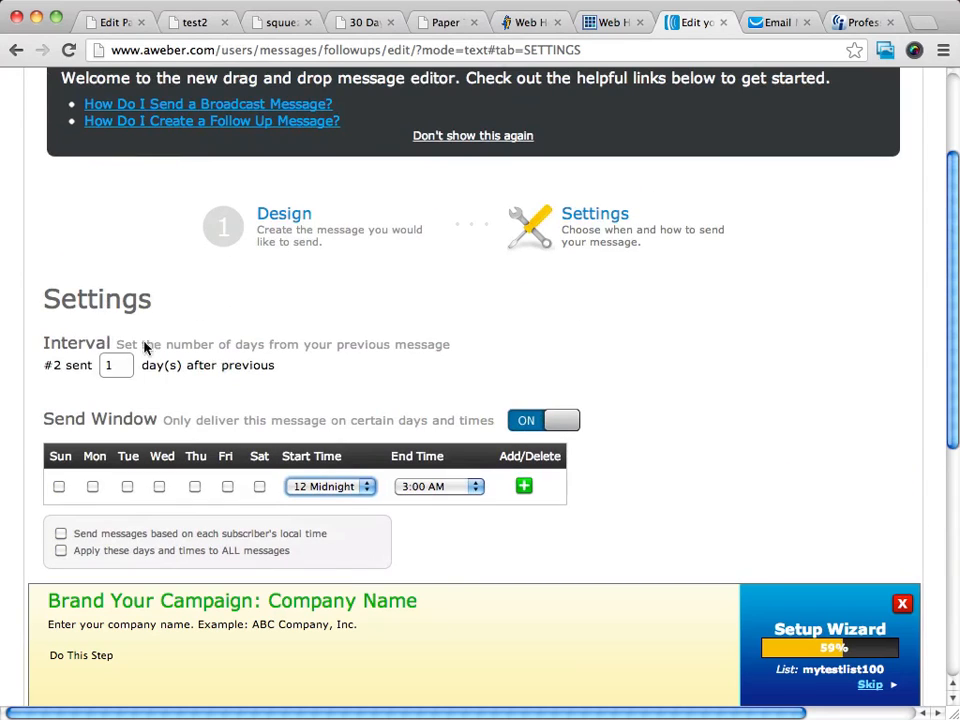
{"action": "scroll", "coordinate": [145, 346], "scroll_direction": "down", "scroll_amount": 4}
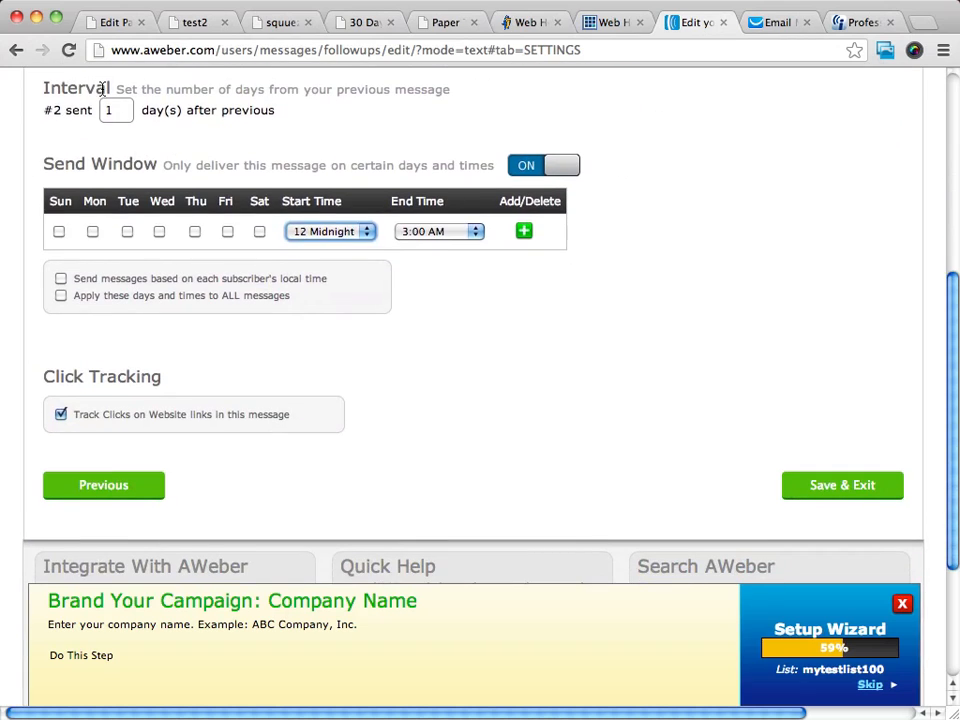
{"action": "scroll", "coordinate": [302, 514], "scroll_direction": "right", "scroll_amount": 3}
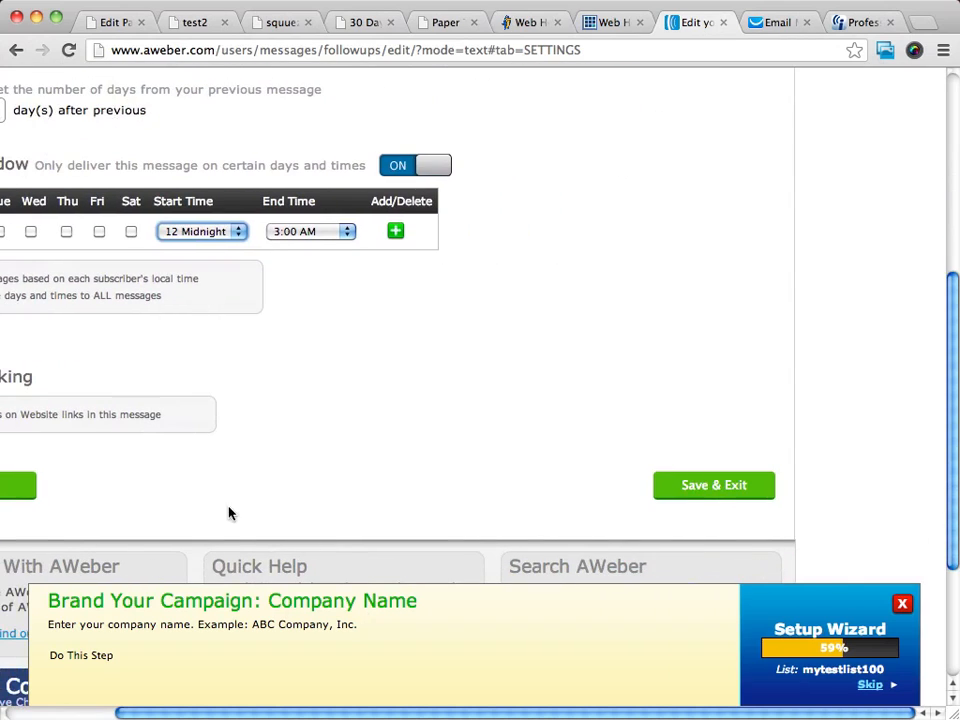
{"action": "left_click", "coordinate": [716, 486]}
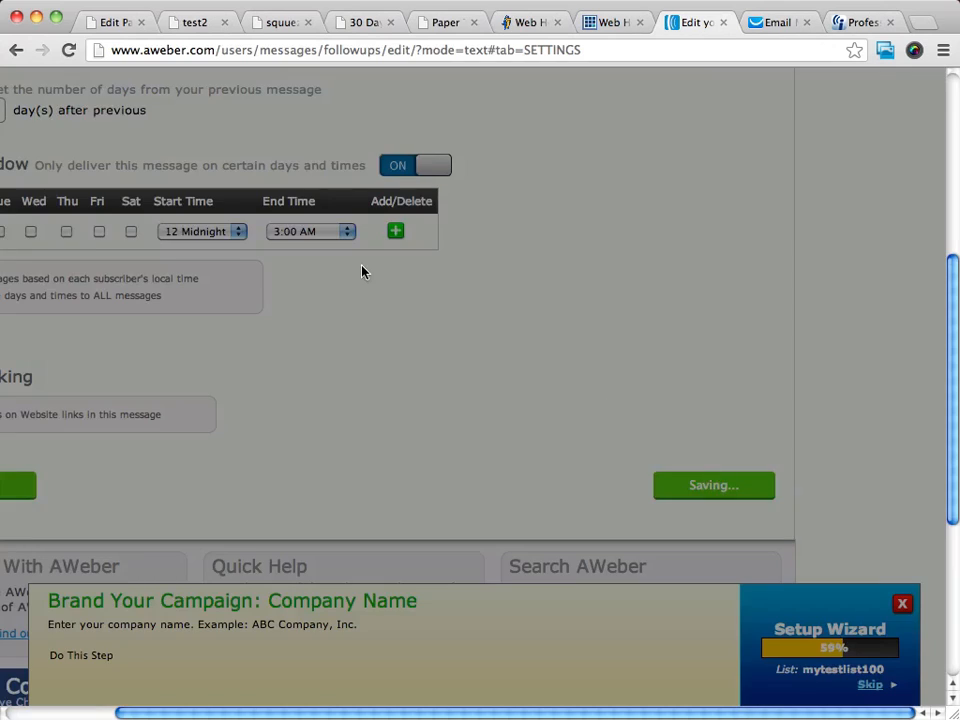